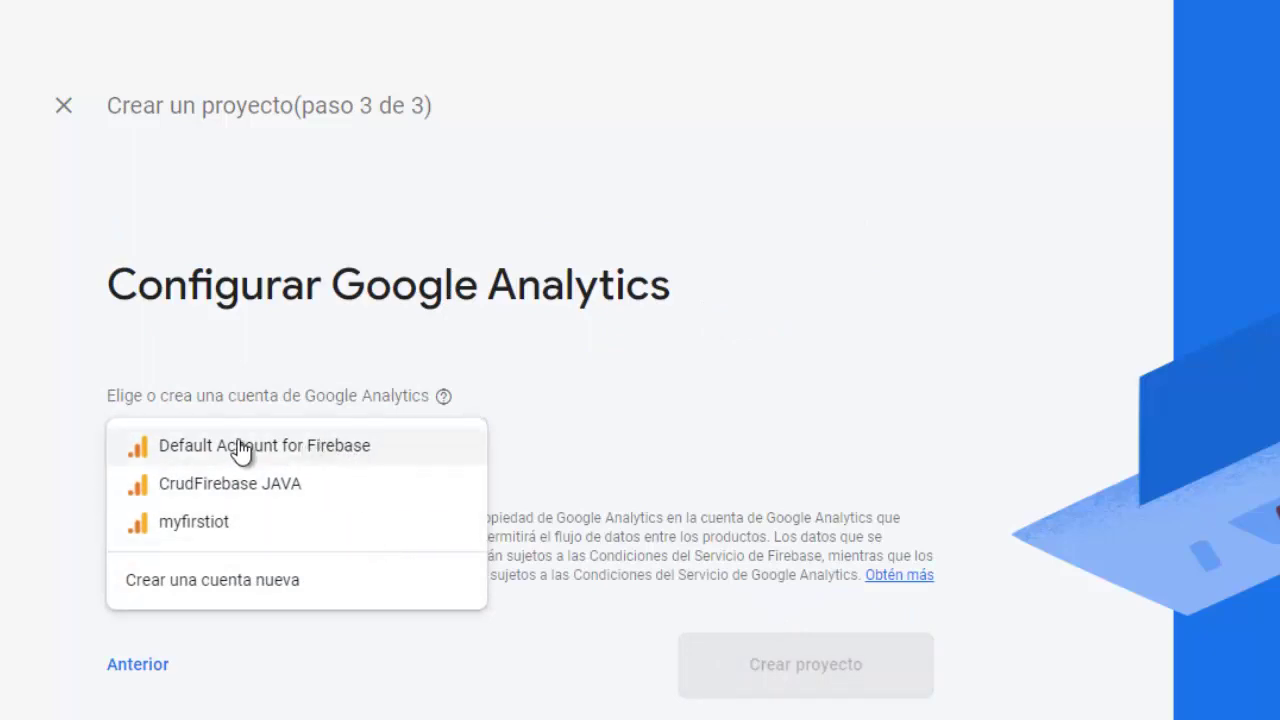
# - Create the MyFirstIoTv2 project under Default Account for Firebase and start adding a Web app
pyautogui.click(306, 450)
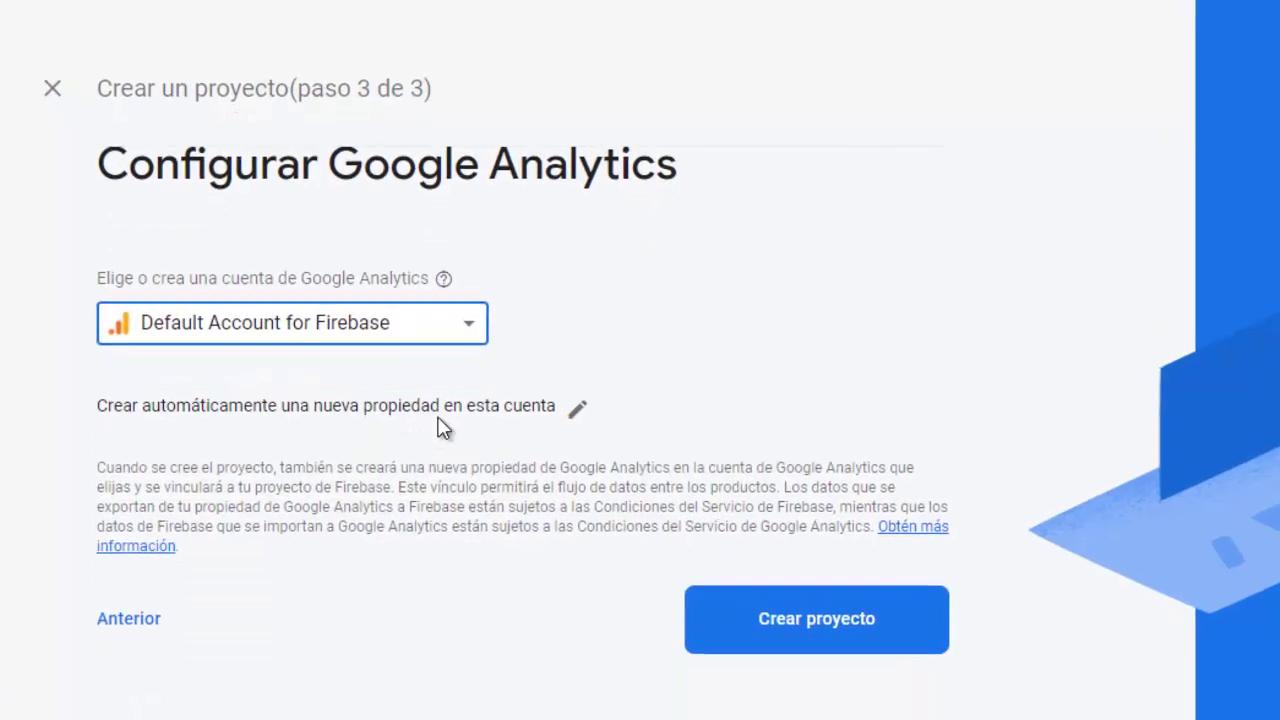
pyautogui.click(846, 627)
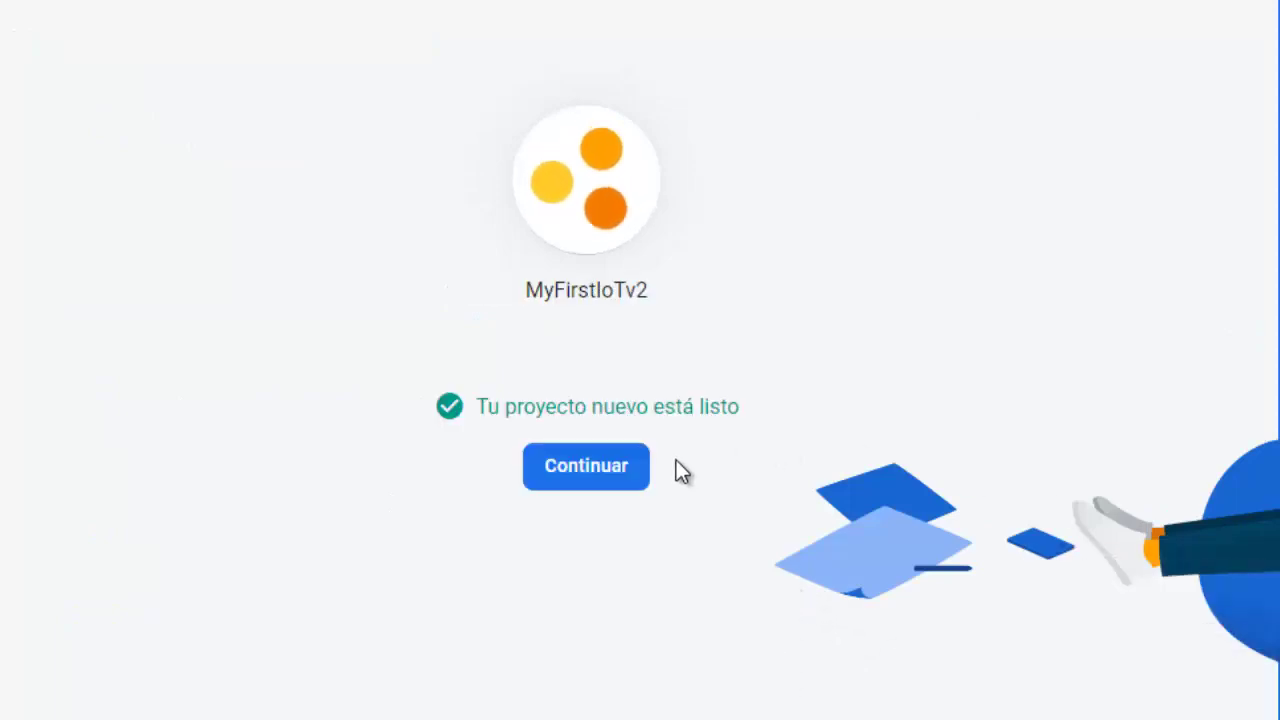
pyautogui.click(598, 466)
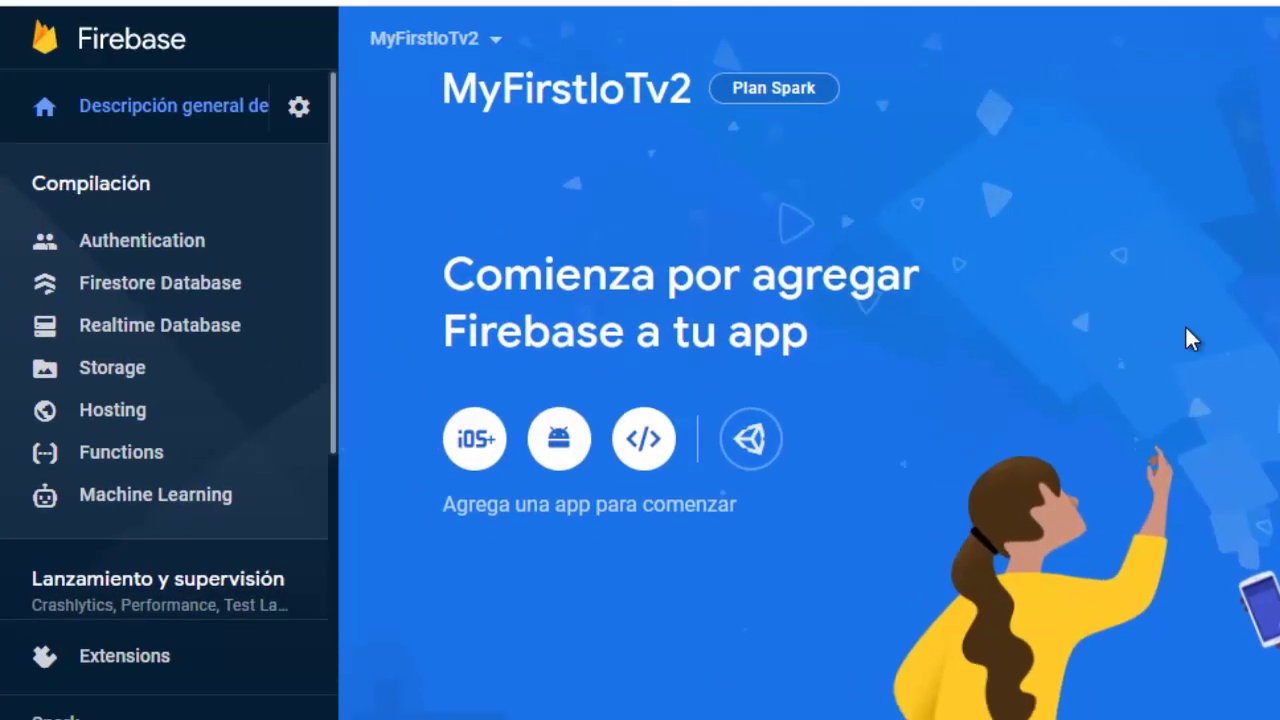
pyautogui.scroll(-2, 1186, 328)
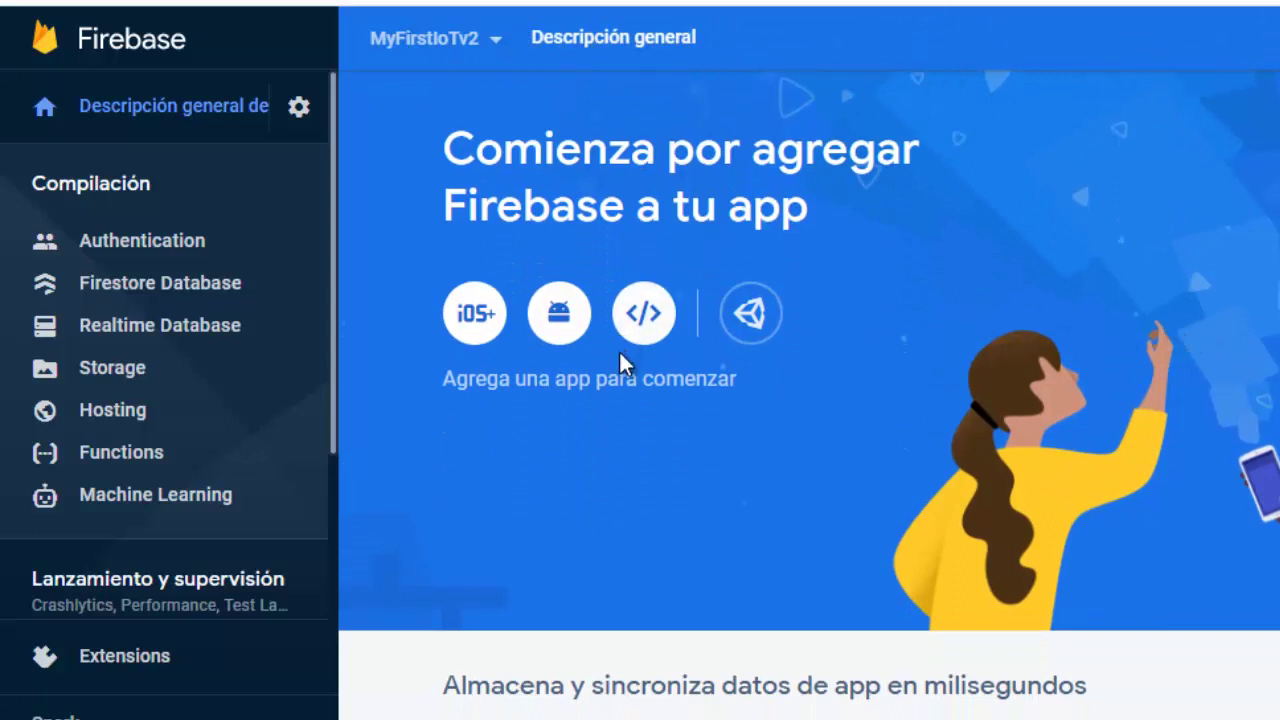
pyautogui.click(652, 312)
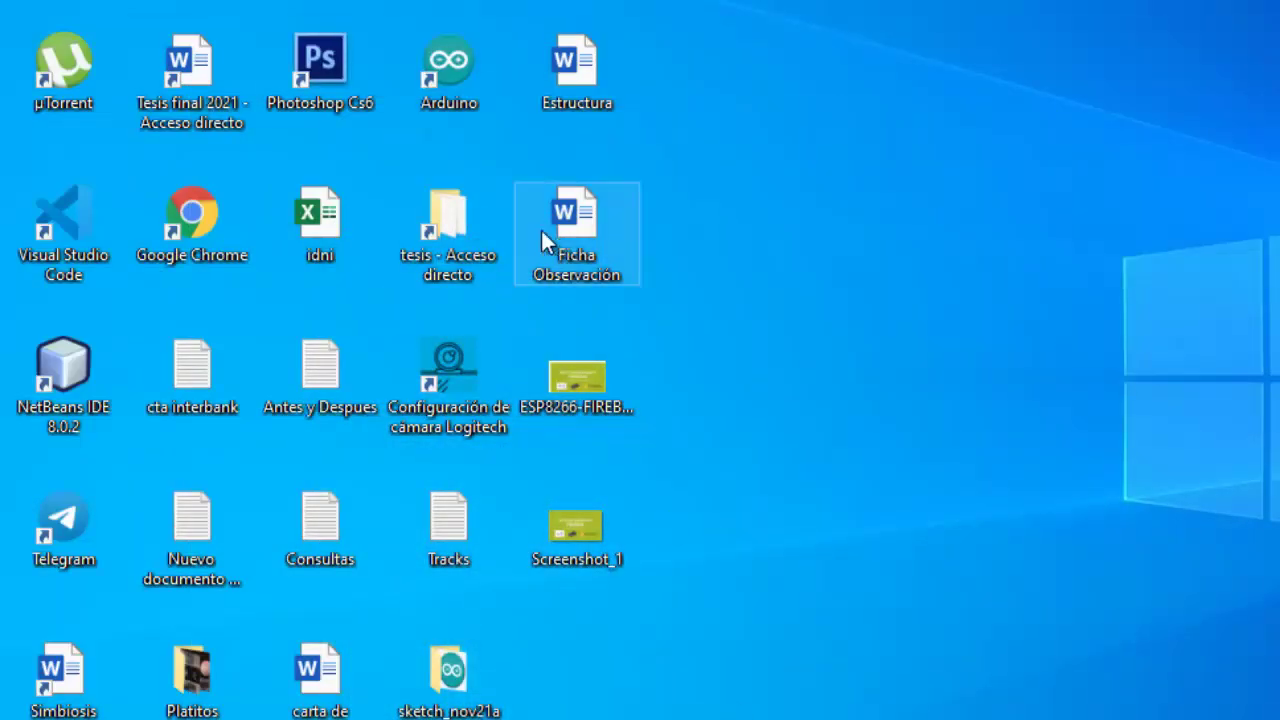
# - Launch Arduino IDE 1.8.13 from the desktop shortcut, opening the sketch_nov21a blink sketch
pyautogui.doubleClick(455, 68)
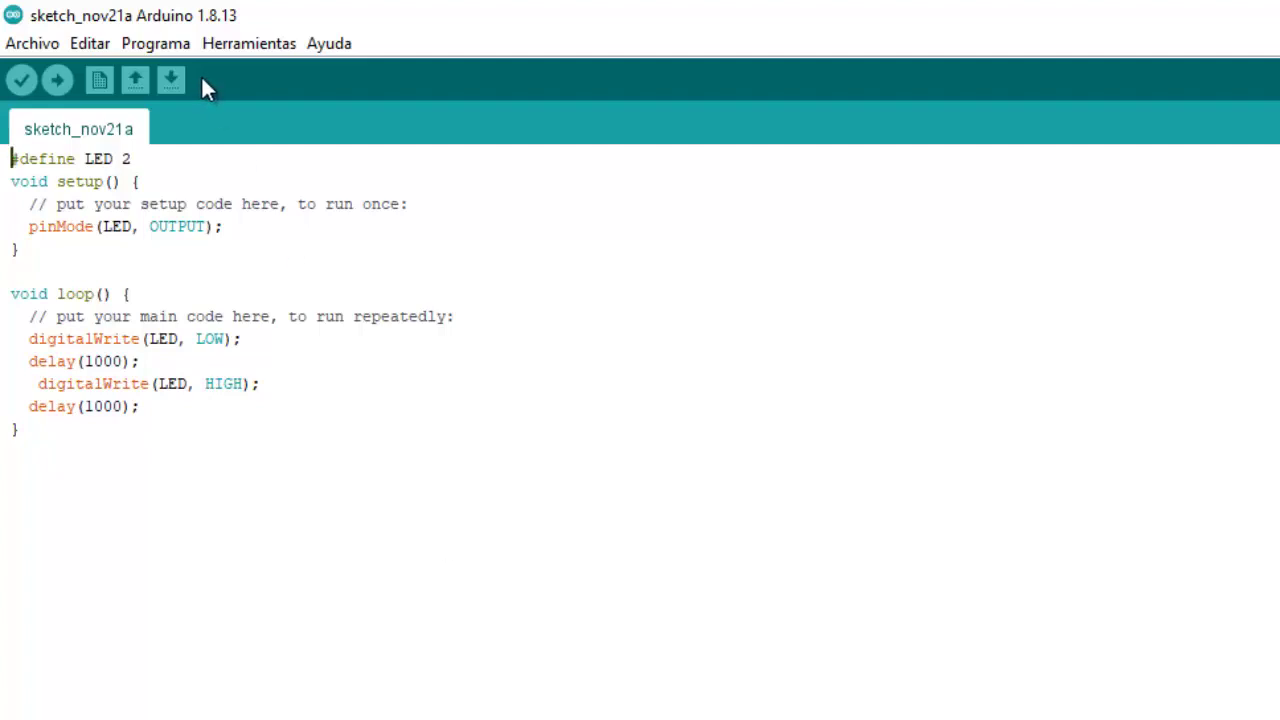
# - Open the FirebaseDemo_ESP8266 example via Archivo > Ejemplos > FirebaseArduino
pyautogui.click(45, 47)
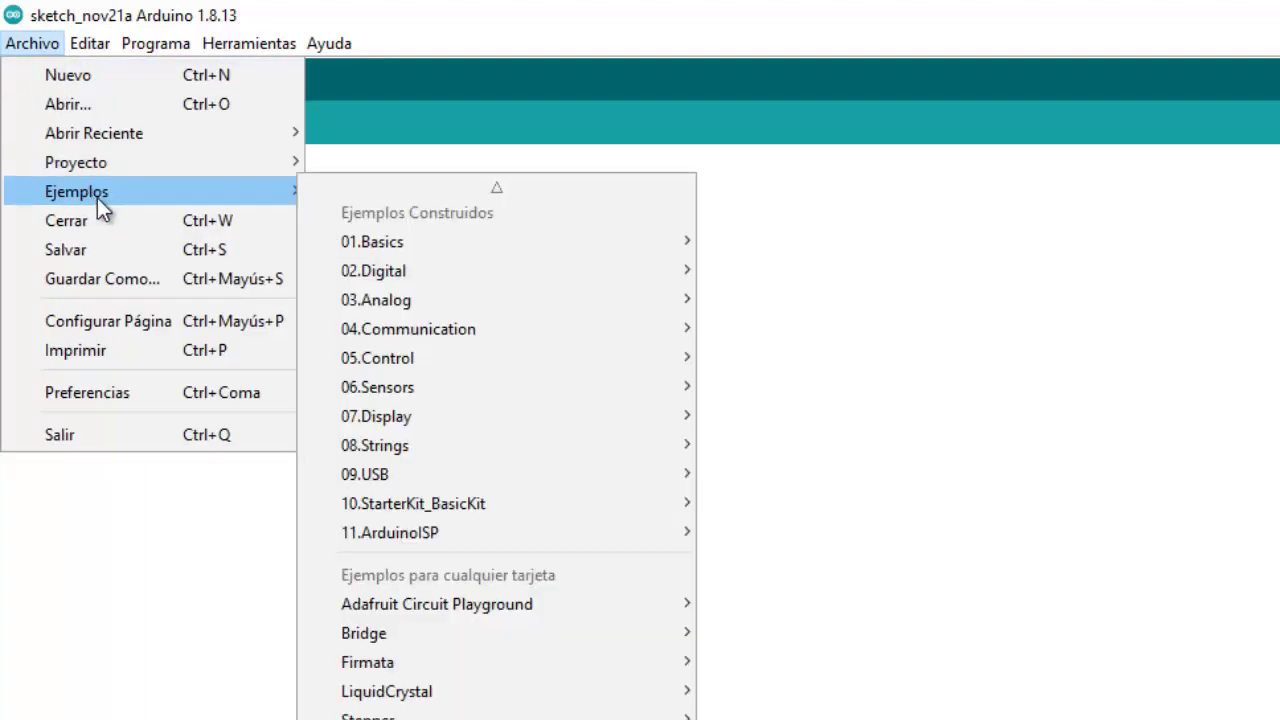
pyautogui.moveTo(153, 194)
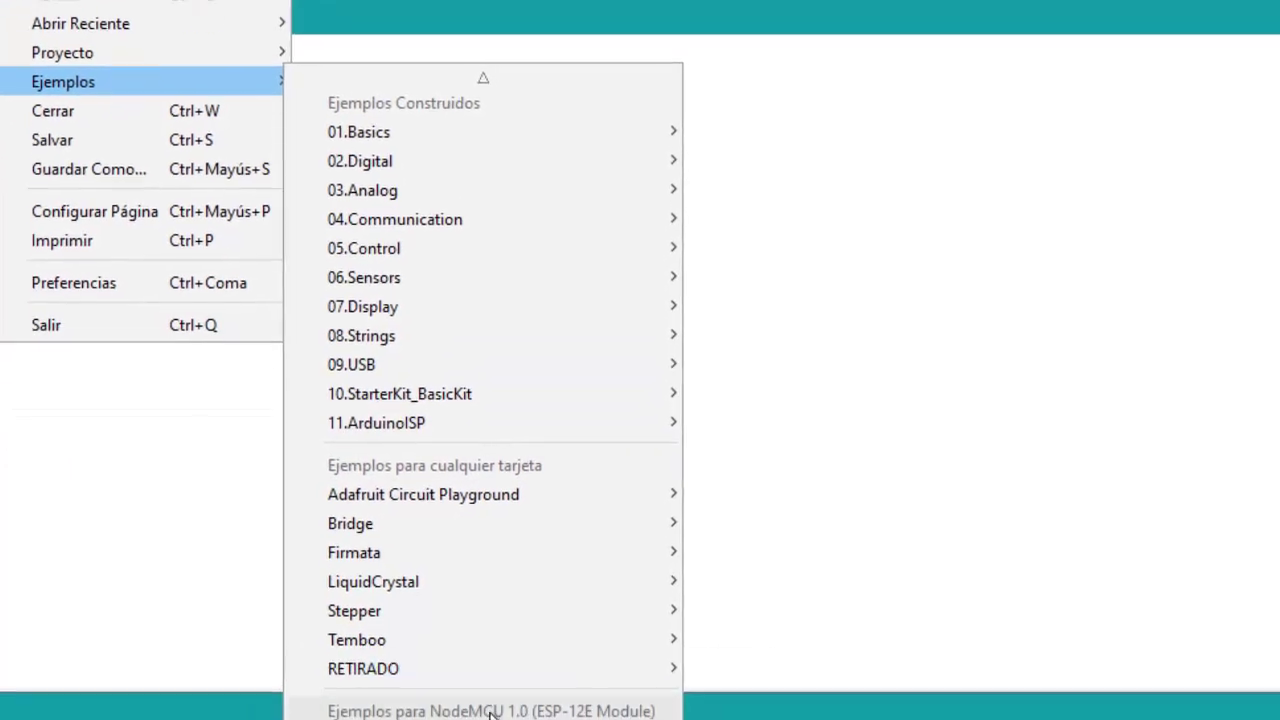
pyautogui.moveTo(466, 671)
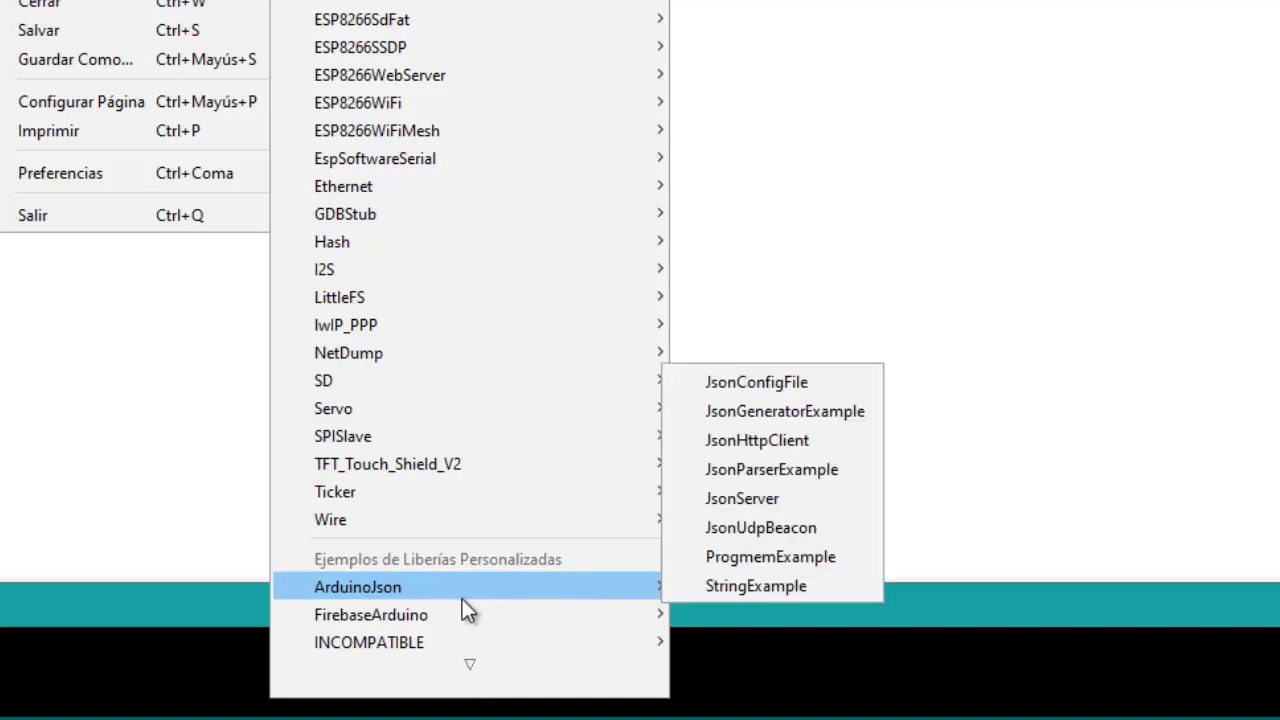
pyautogui.moveTo(457, 624)
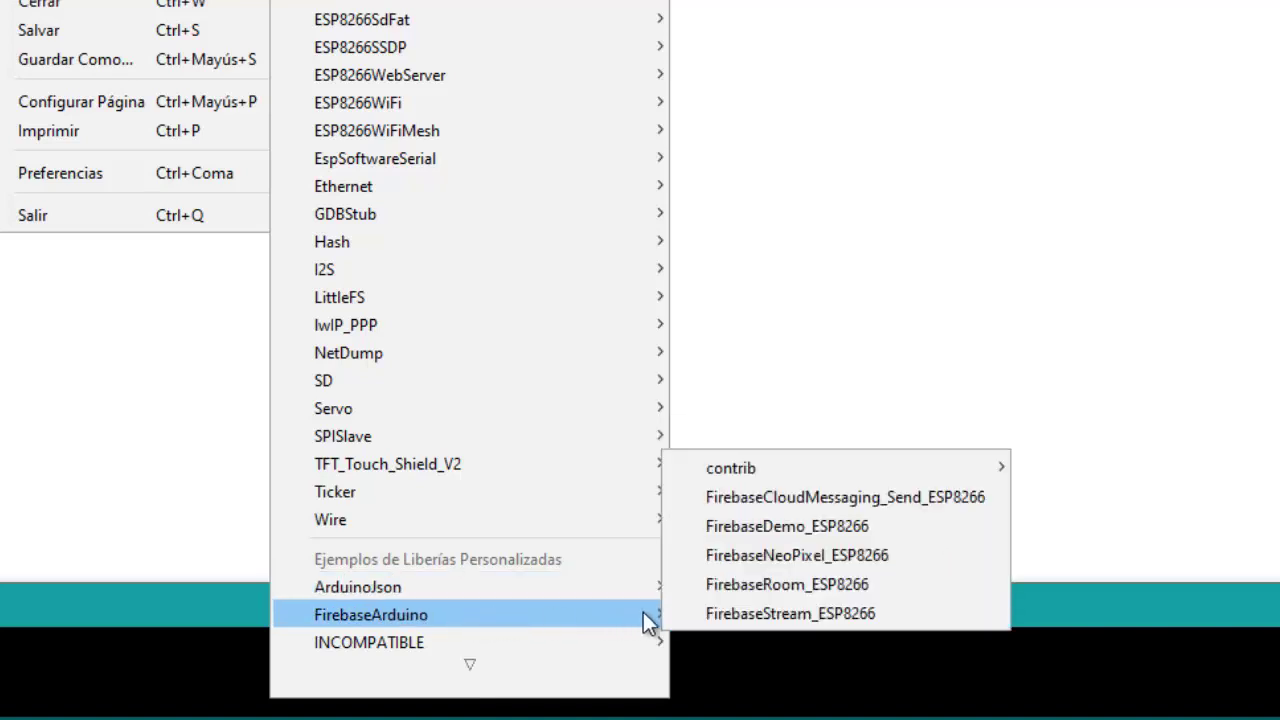
pyautogui.click(787, 527)
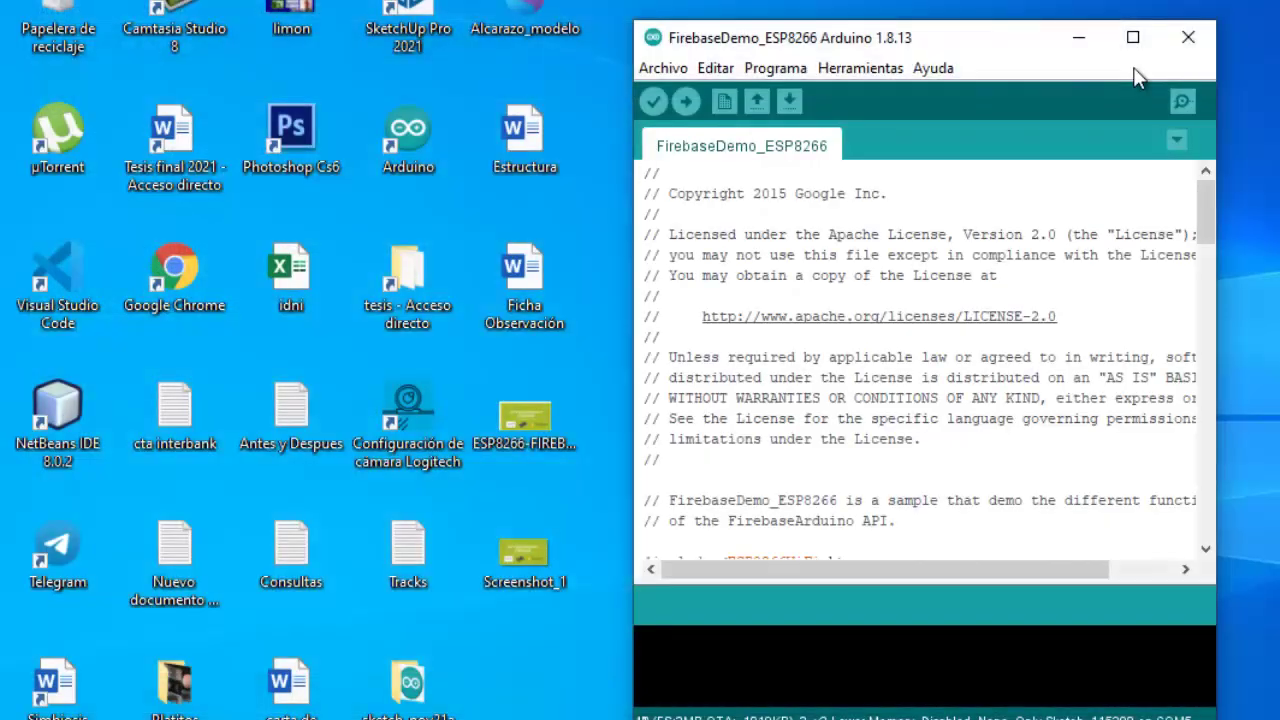
# - Maximize the FirebaseDemo_ESP8266 window and scroll to loop(), highlighting "logs" in the pushInt call
pyautogui.click(1136, 45)
pyautogui.scroll(-20, 369, 448)
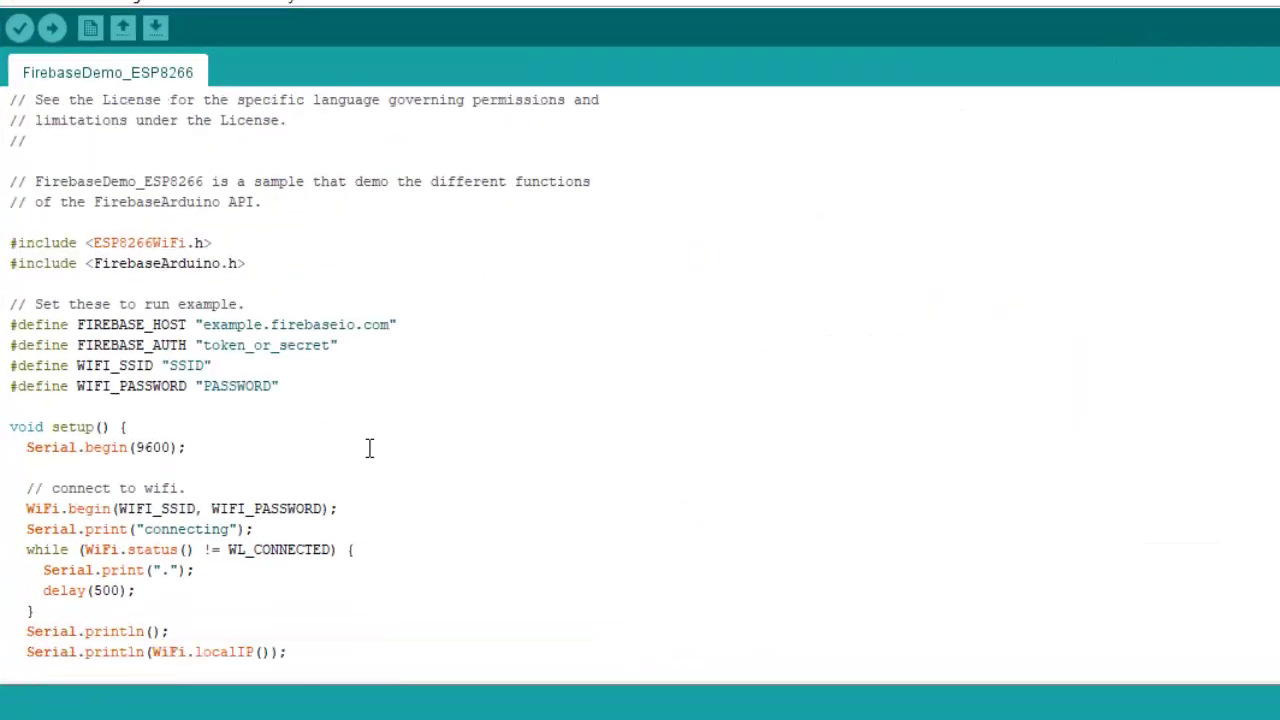
pyautogui.scroll(-1, 369, 448)
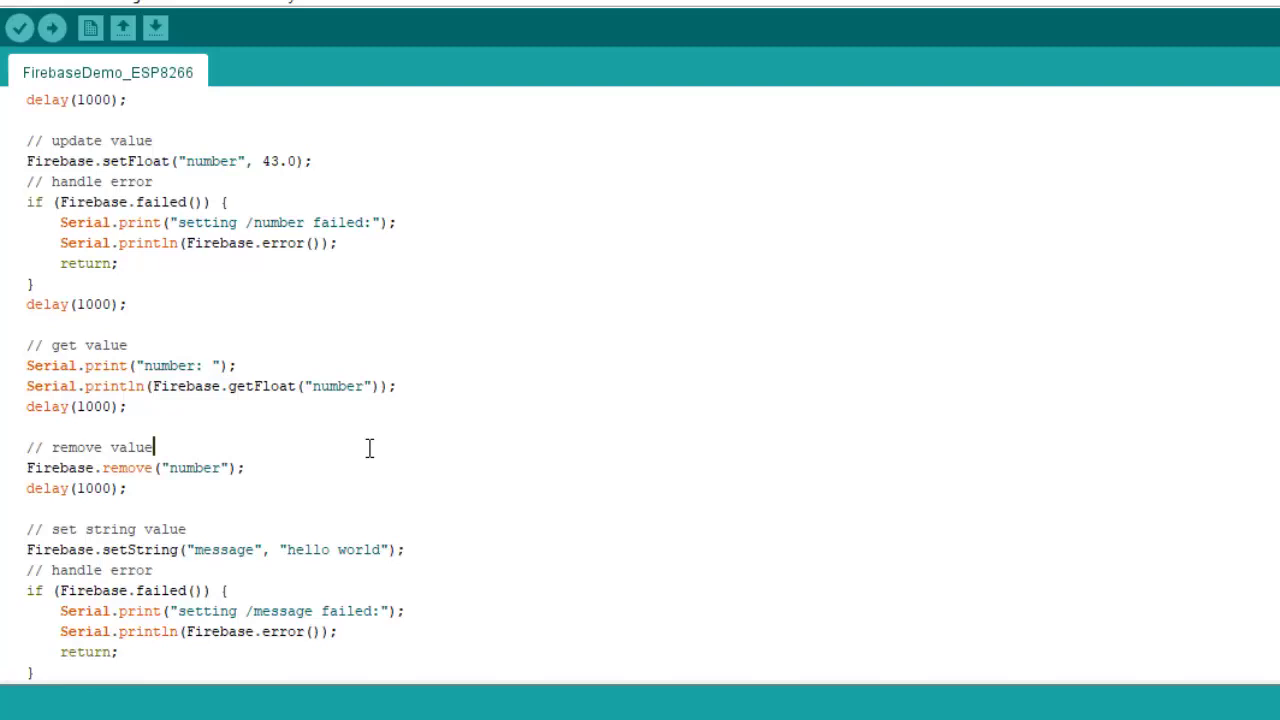
pyautogui.scroll(-6, 369, 448)
pyautogui.scroll(-2, 369, 448)
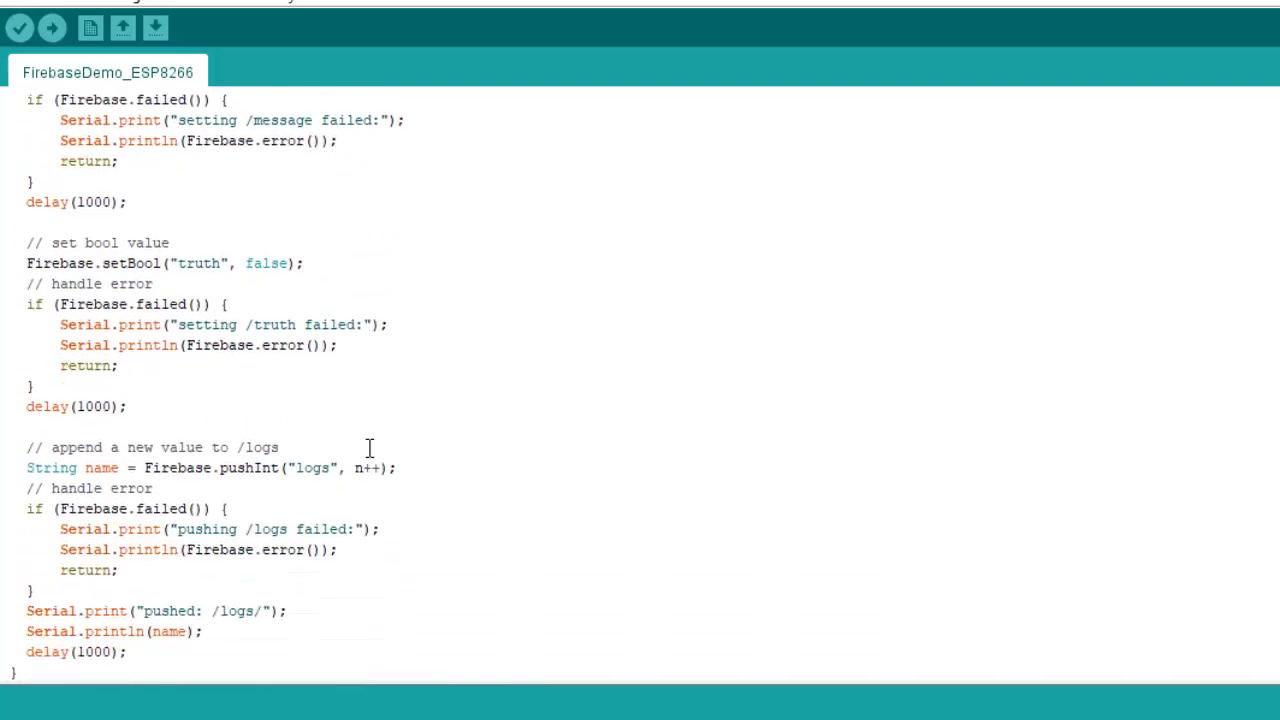
pyautogui.doubleClick(297, 467)
pyautogui.click(326, 486)
pyautogui.doubleClick(312, 468)
# - Scroll back up through the sketch to review its setup code
pyautogui.scroll(1, 215, 516)
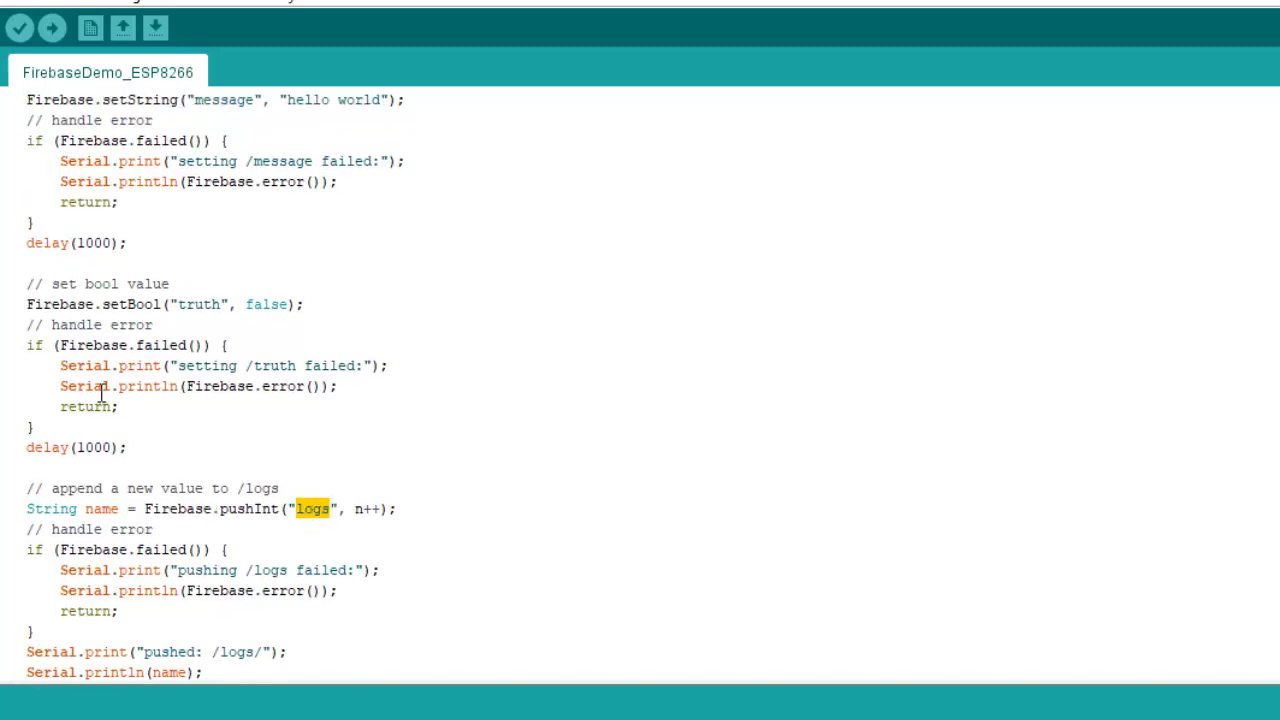
pyautogui.scroll(-1, 102, 392)
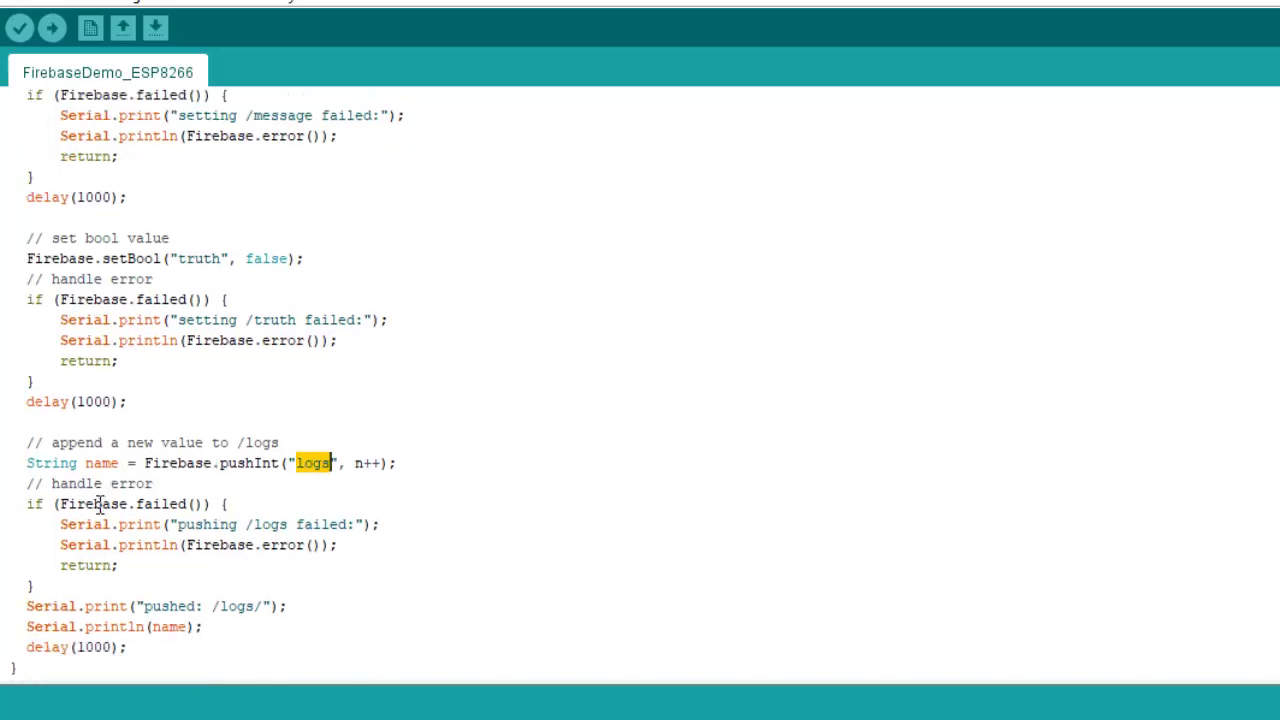
pyautogui.scroll(2, 100, 503)
pyautogui.scroll(3, 100, 503)
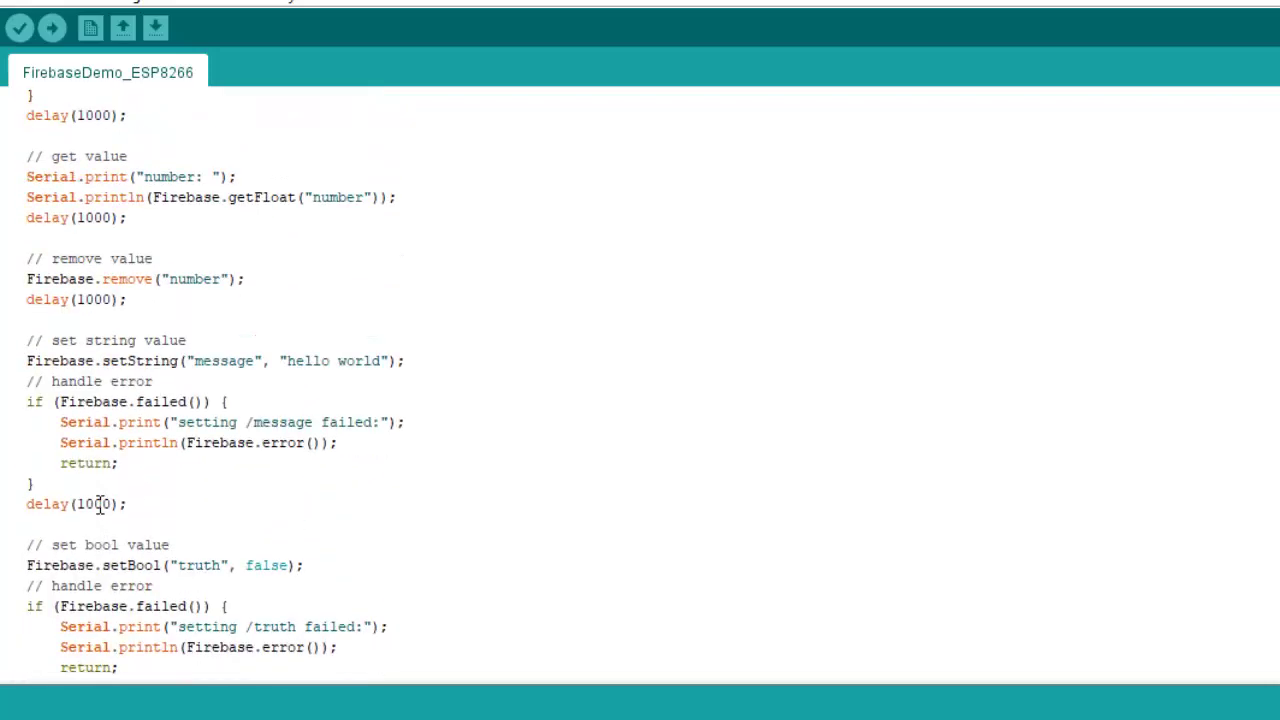
pyautogui.scroll(1, 100, 503)
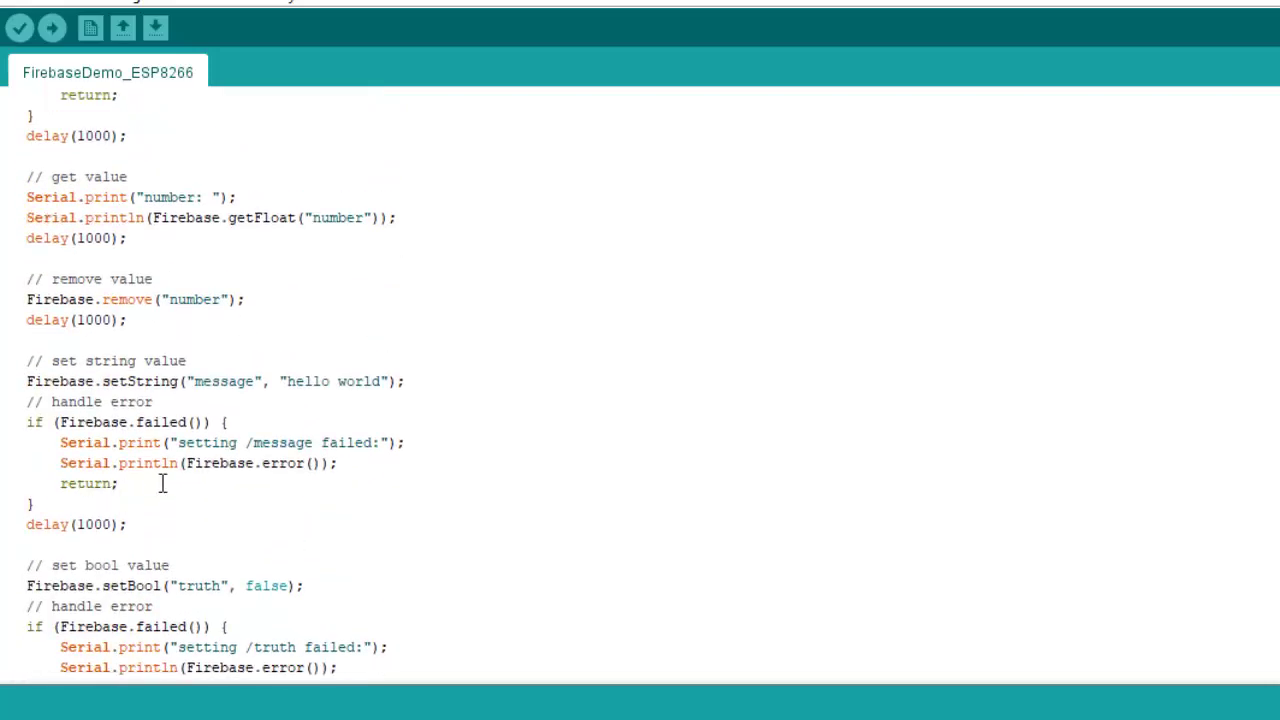
pyautogui.scroll(5, 174, 483)
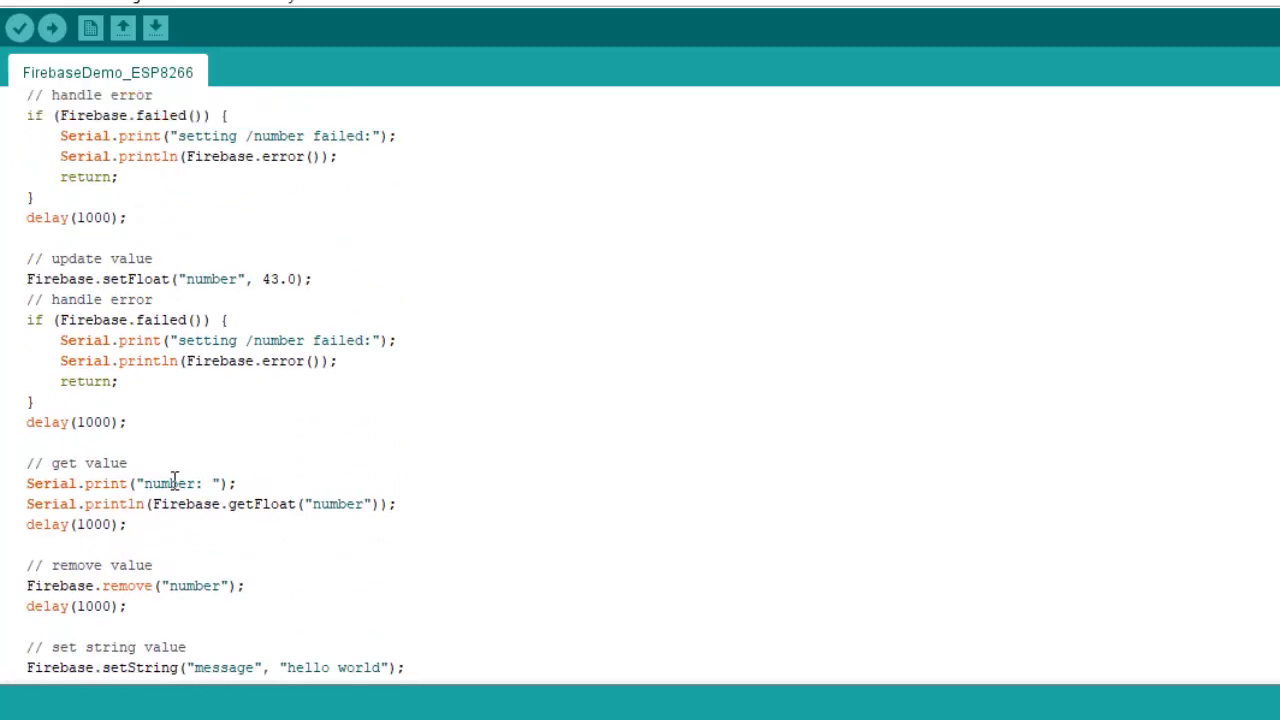
pyautogui.scroll(3, 137, 380)
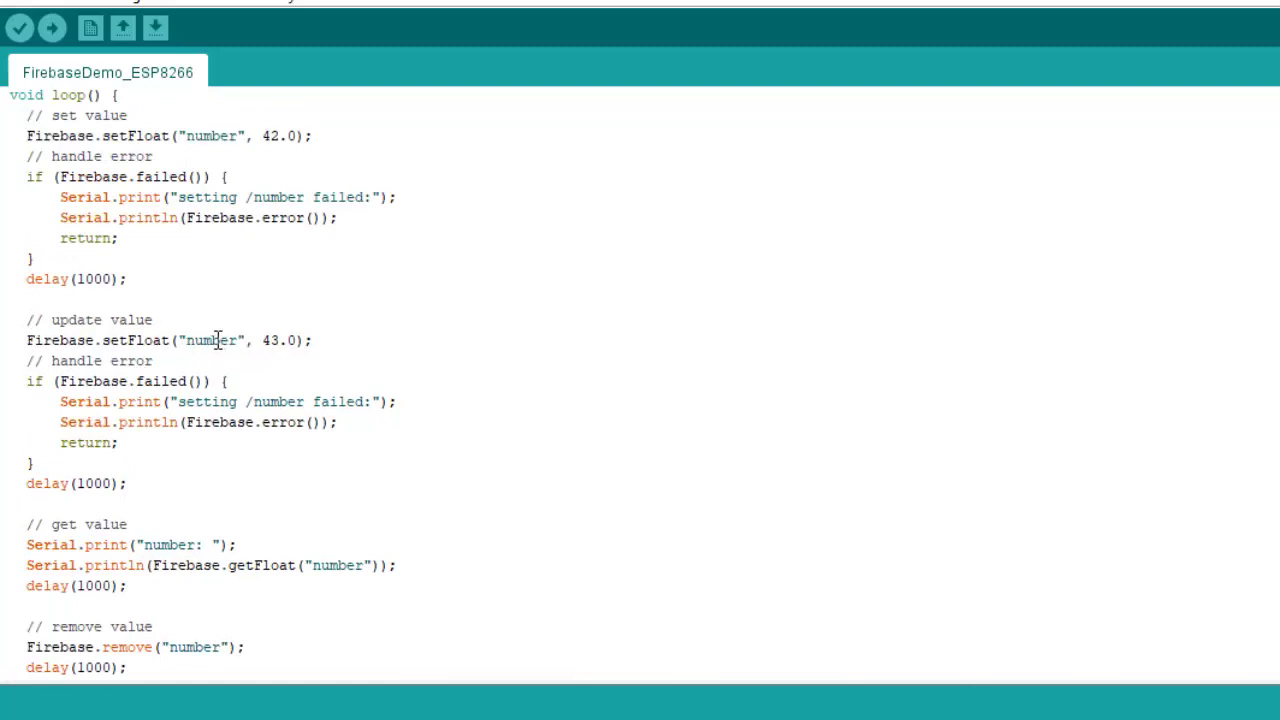
# - Highlight the "number" path and its 43.0 value in the loop's update call
pyautogui.doubleClick(213, 340)
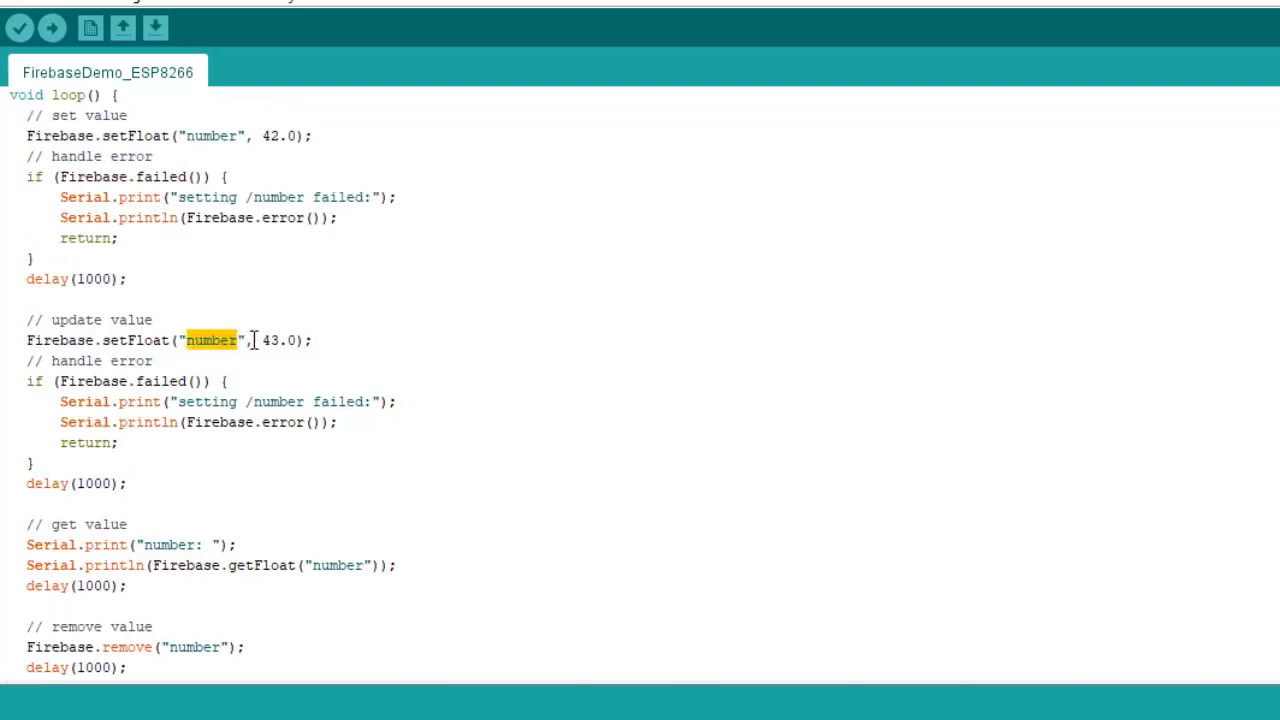
pyautogui.moveTo(254, 340); pyautogui.dragTo(281, 340)
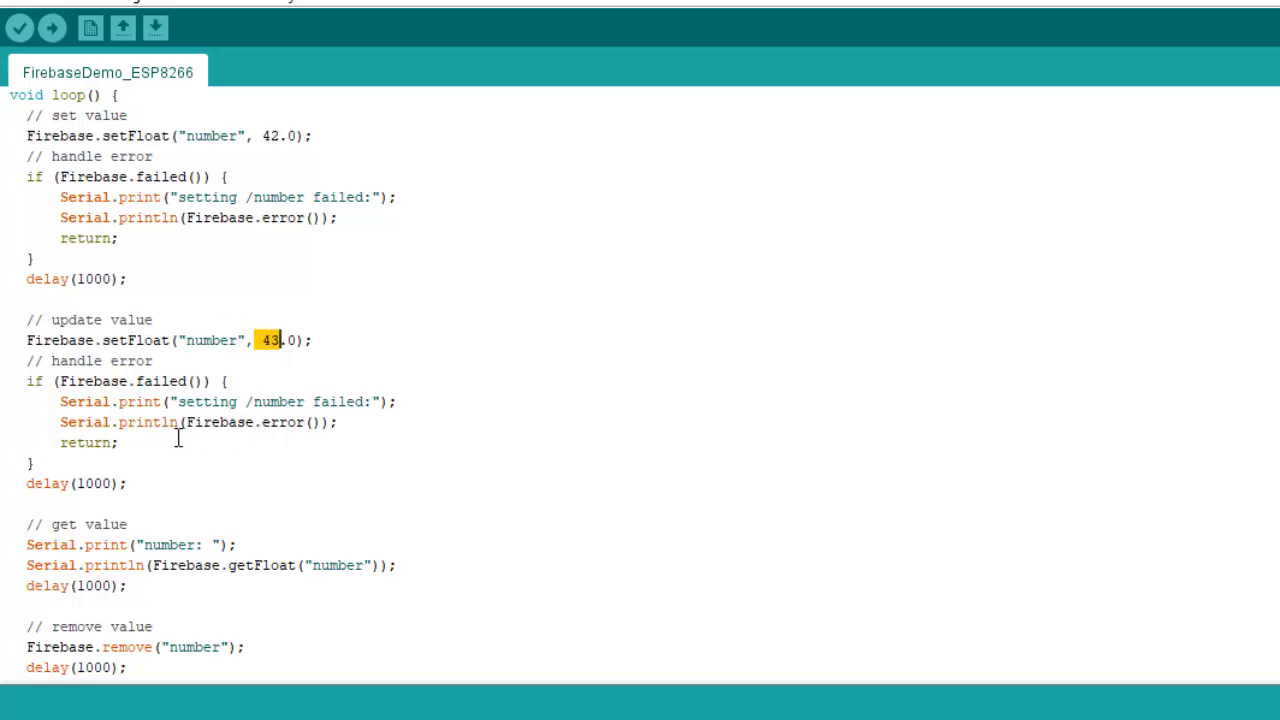
pyautogui.click(145, 443)
pyautogui.scroll(-2, 145, 443)
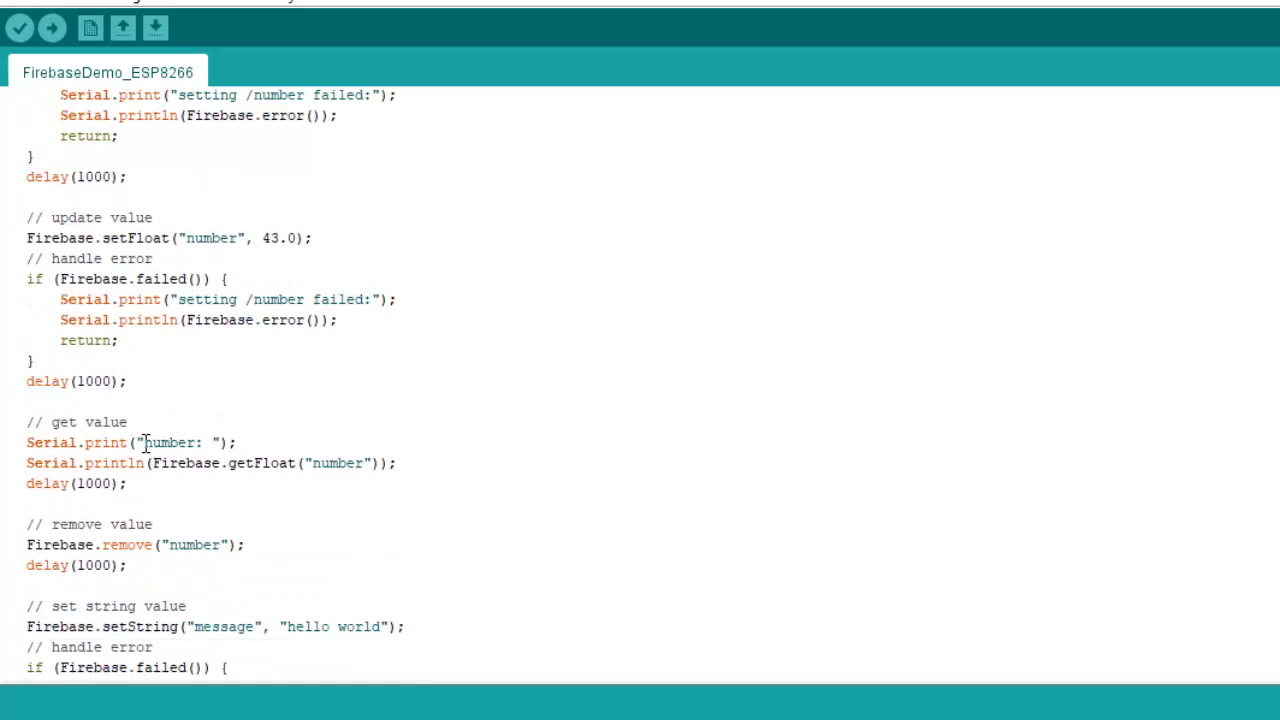
pyautogui.scroll(-3, 145, 443)
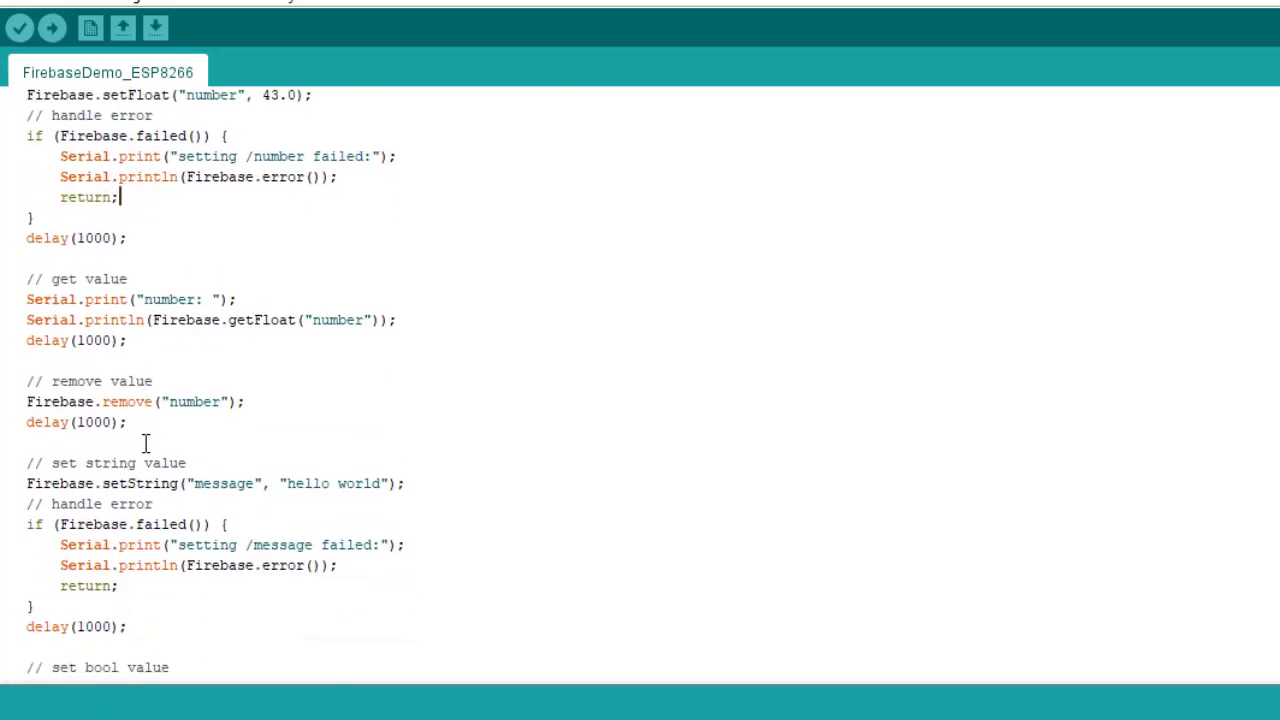
pyautogui.scroll(1, 145, 443)
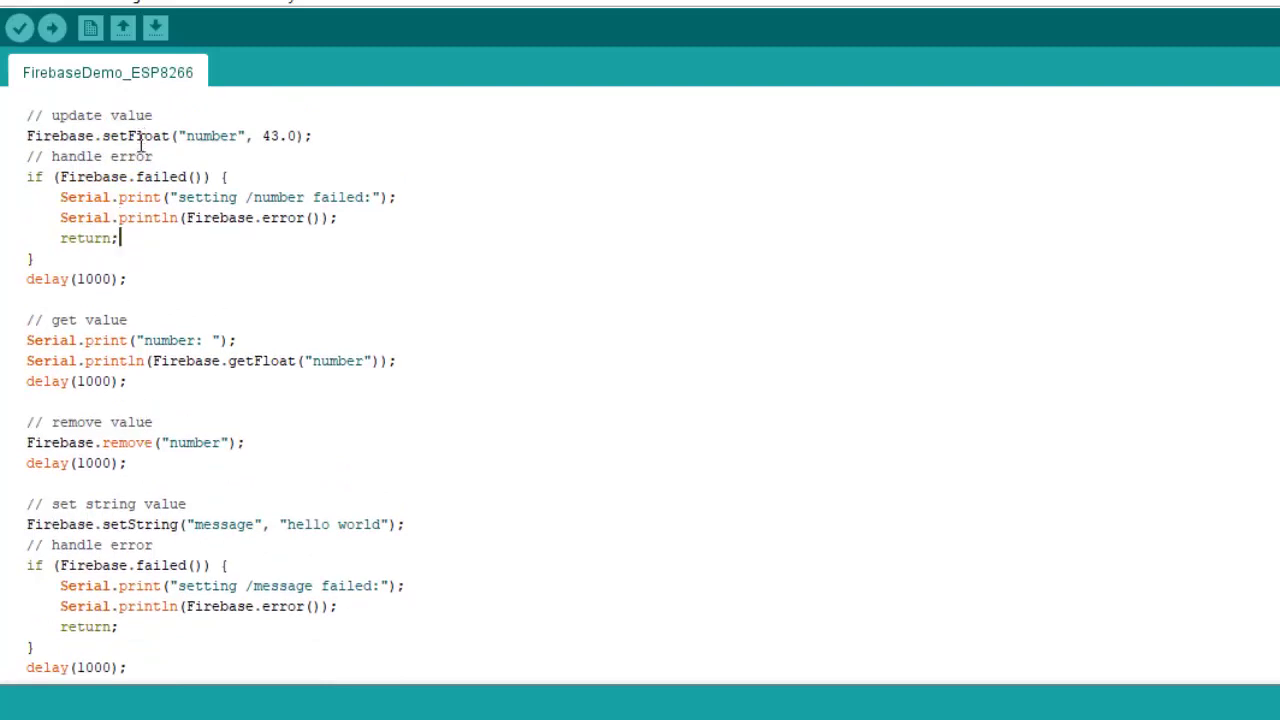
# - Point out getFloat, select the example.firebaseio.com host, and switch to the Firebase console
pyautogui.doubleClick(248, 360)
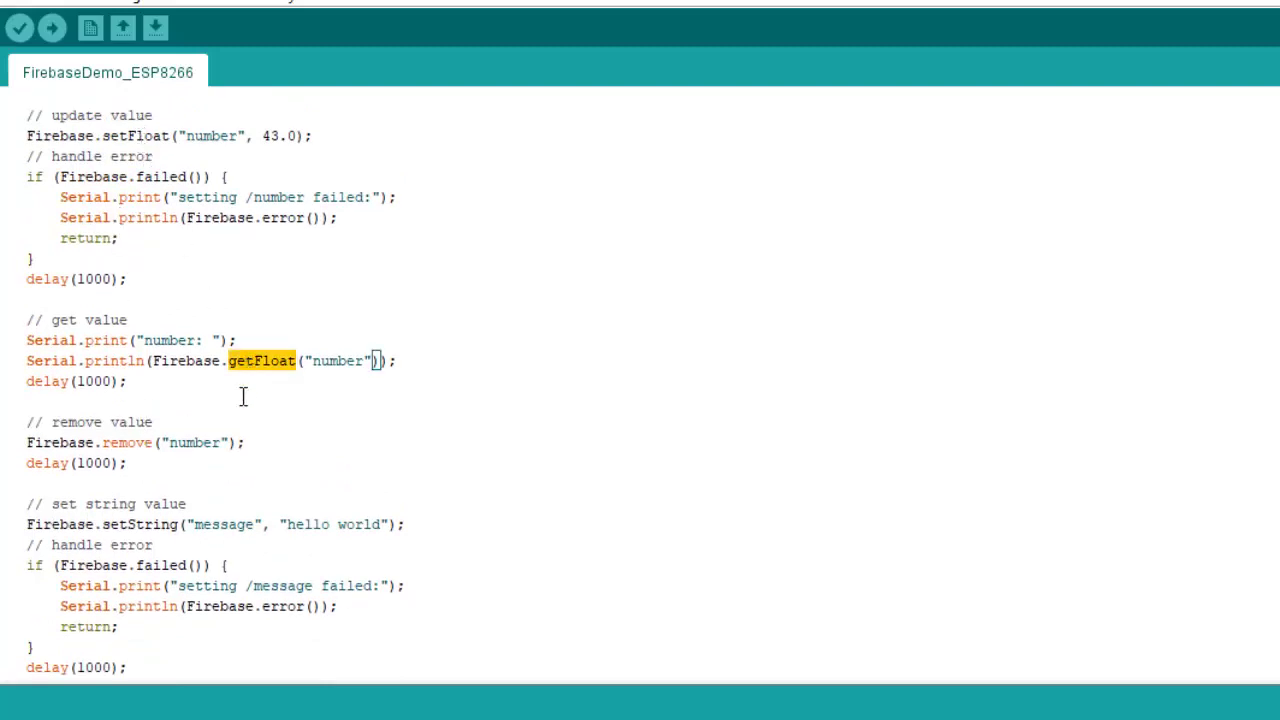
pyautogui.scroll(-8, 230, 445)
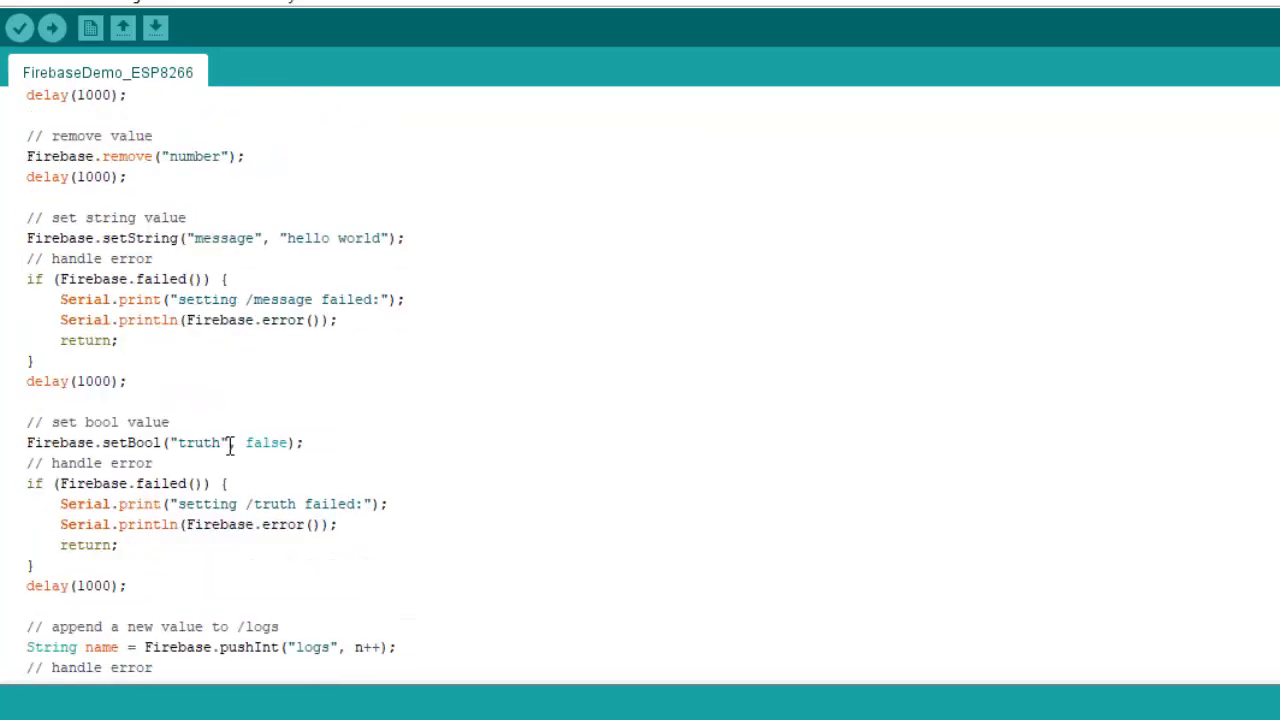
pyautogui.scroll(15, 230, 445)
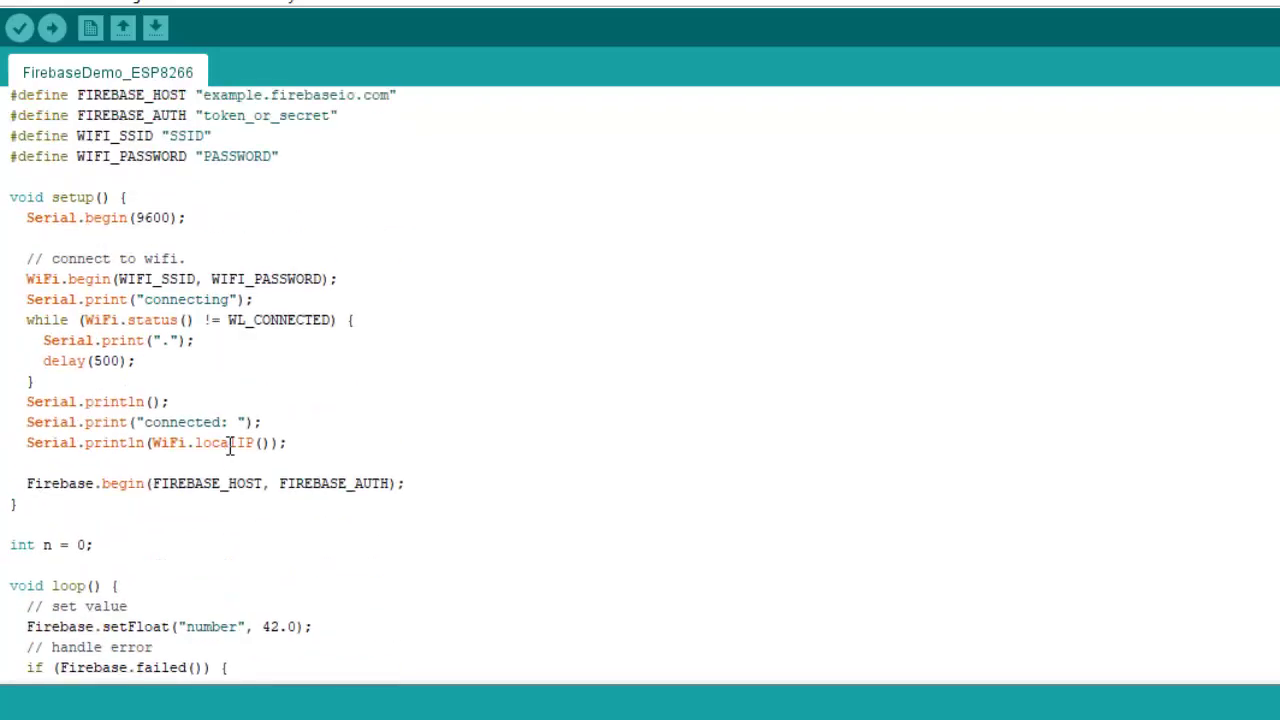
pyautogui.scroll(8, 230, 445)
pyautogui.scroll(-2, 230, 445)
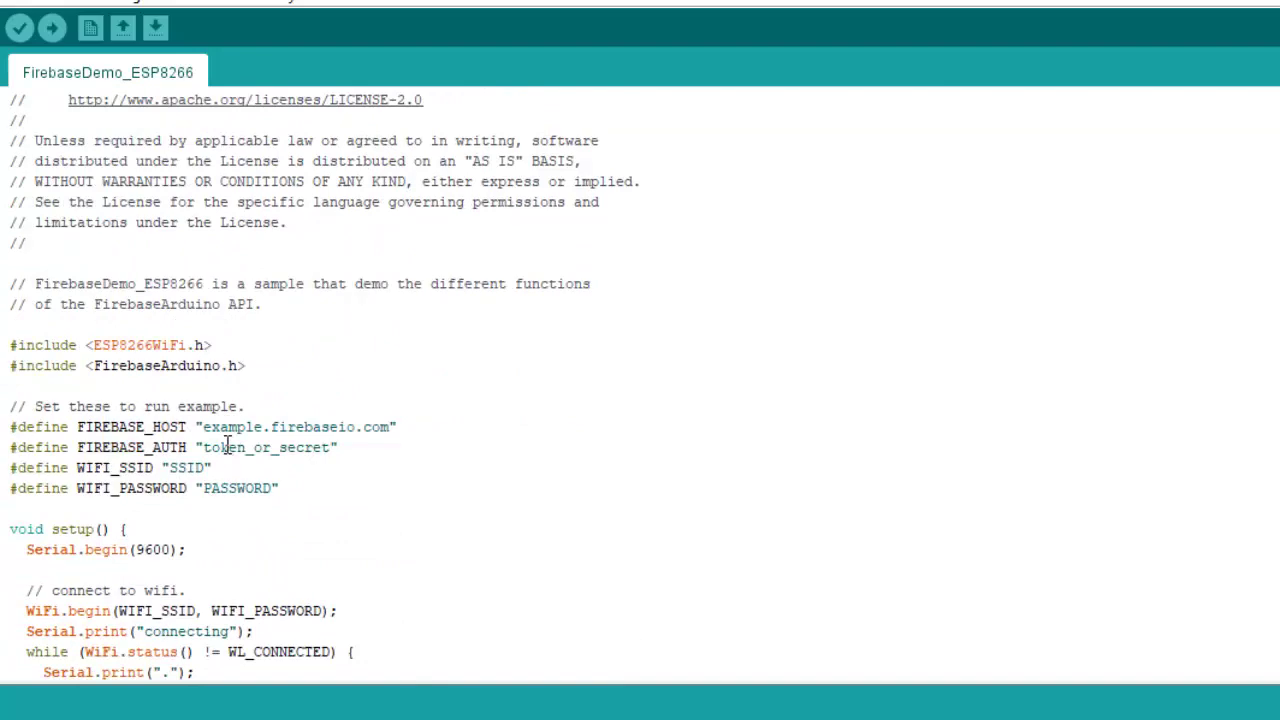
pyautogui.moveTo(206, 430); pyautogui.dragTo(393, 427)
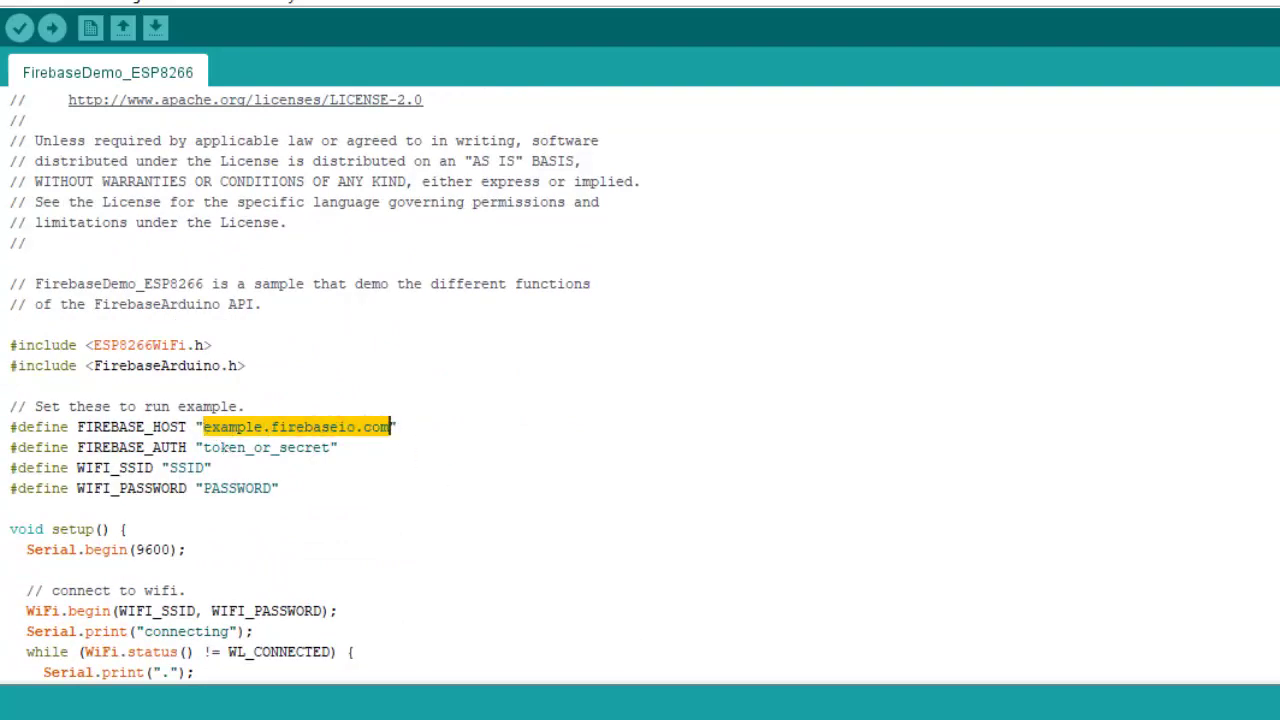
pyautogui.hotkey('alt', 'Tab')
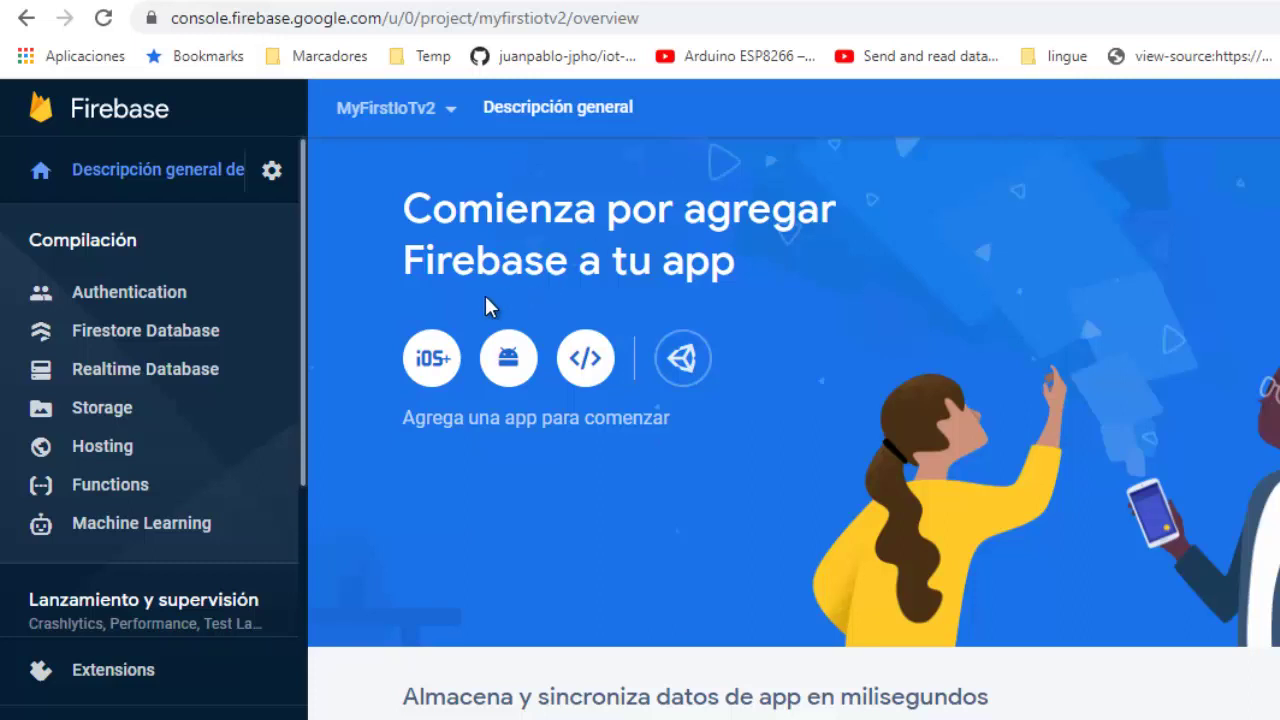
# - Create a Realtime Database in us-central1, starting it in locked mode
pyautogui.click(168, 383)
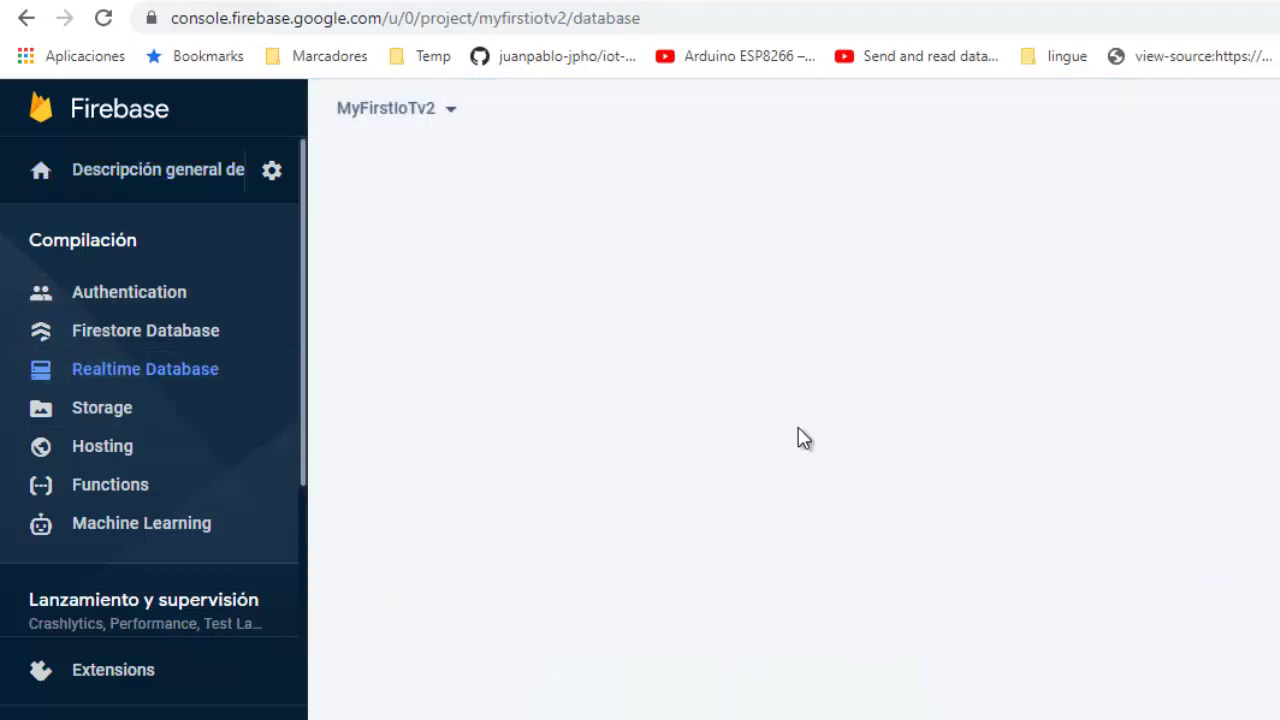
pyautogui.scroll(-6, 877, 482)
pyautogui.scroll(2, 878, 485)
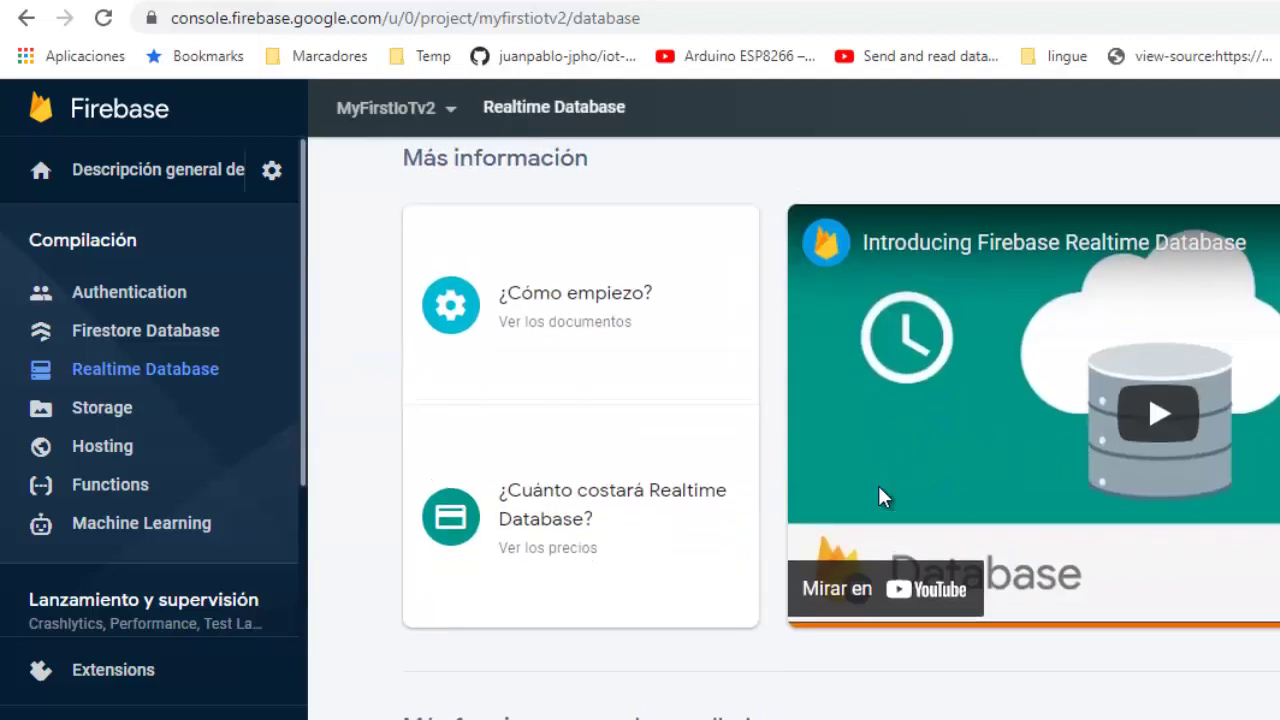
pyautogui.scroll(4, 878, 485)
pyautogui.click(514, 443)
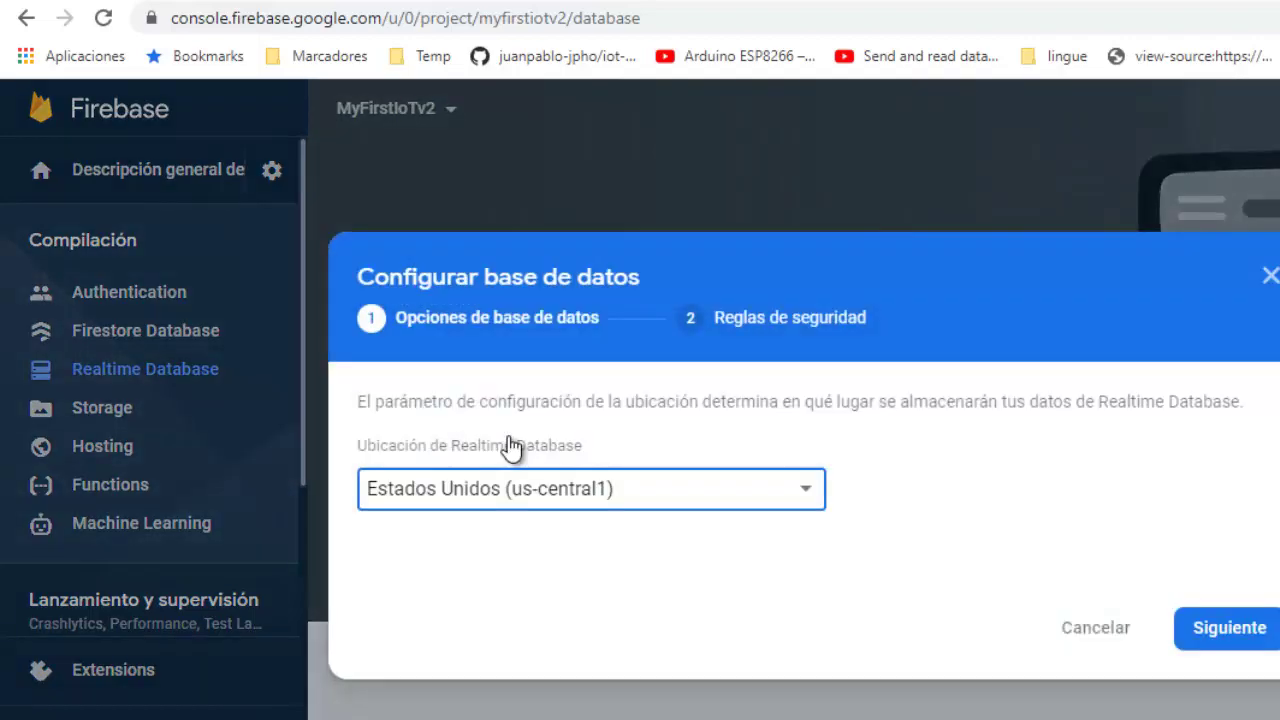
pyautogui.click(1226, 630)
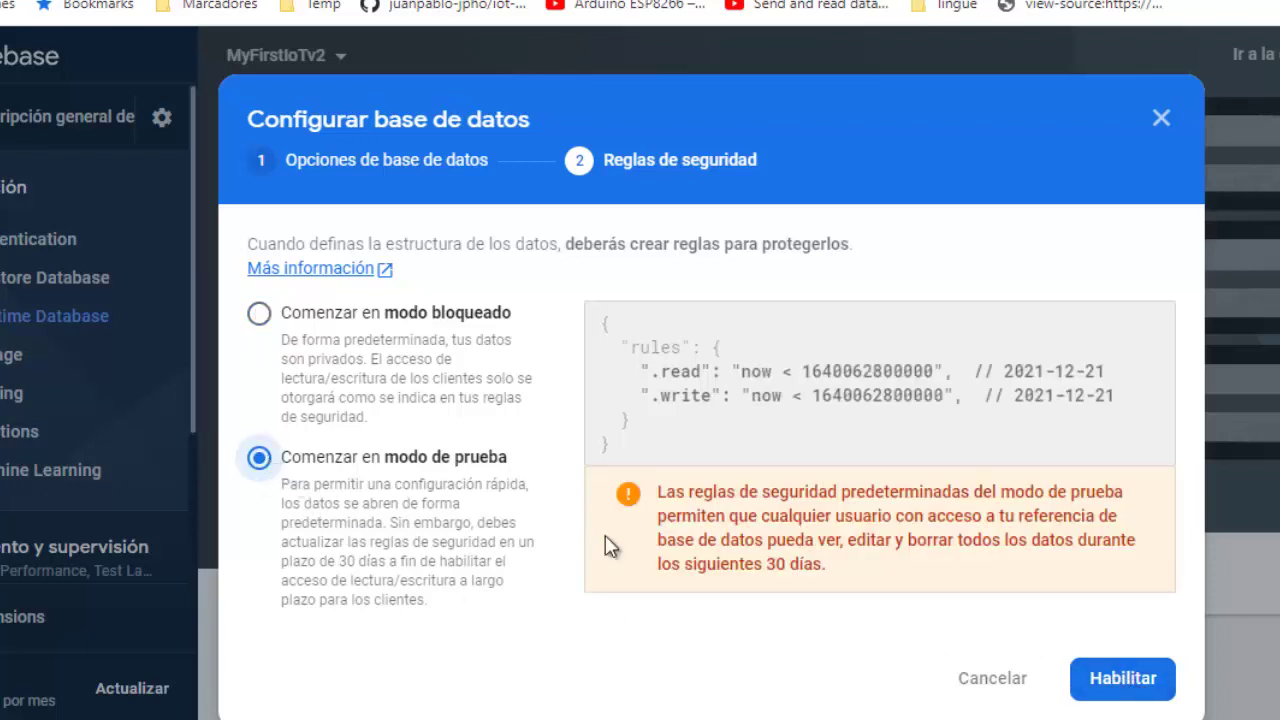
pyautogui.moveTo(764, 563); pyautogui.dragTo(799, 563)
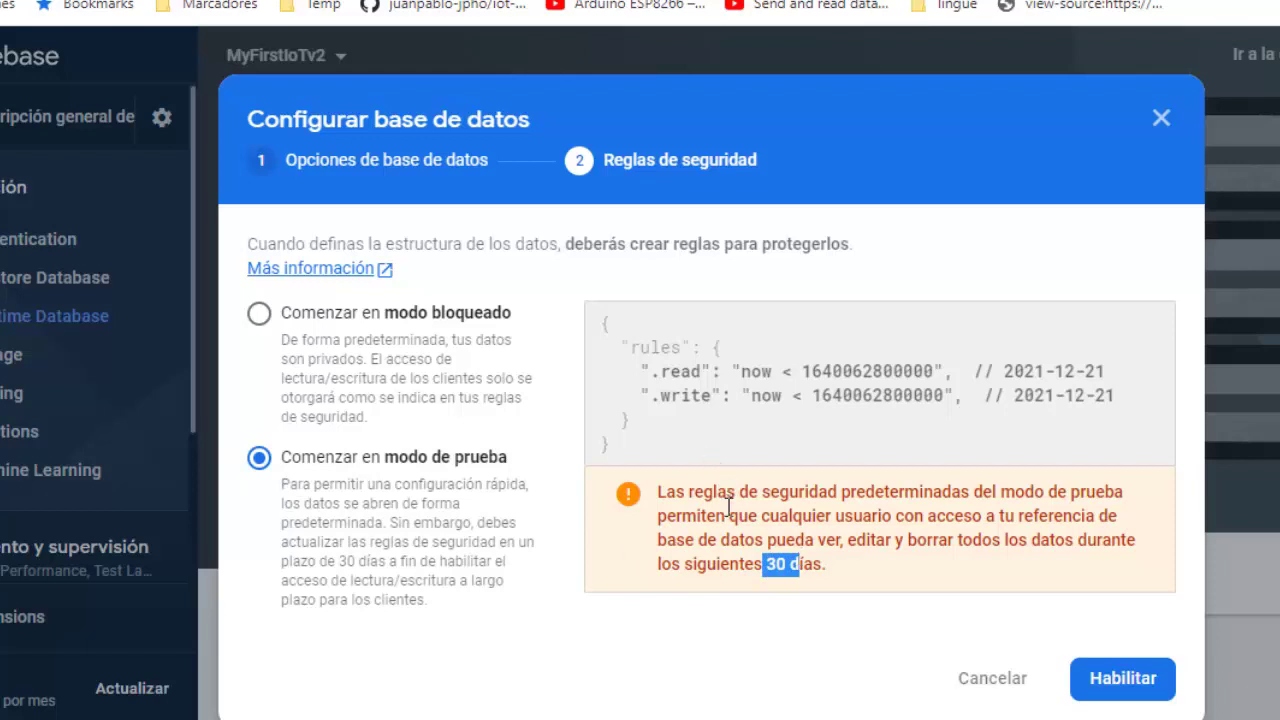
pyautogui.click(730, 563)
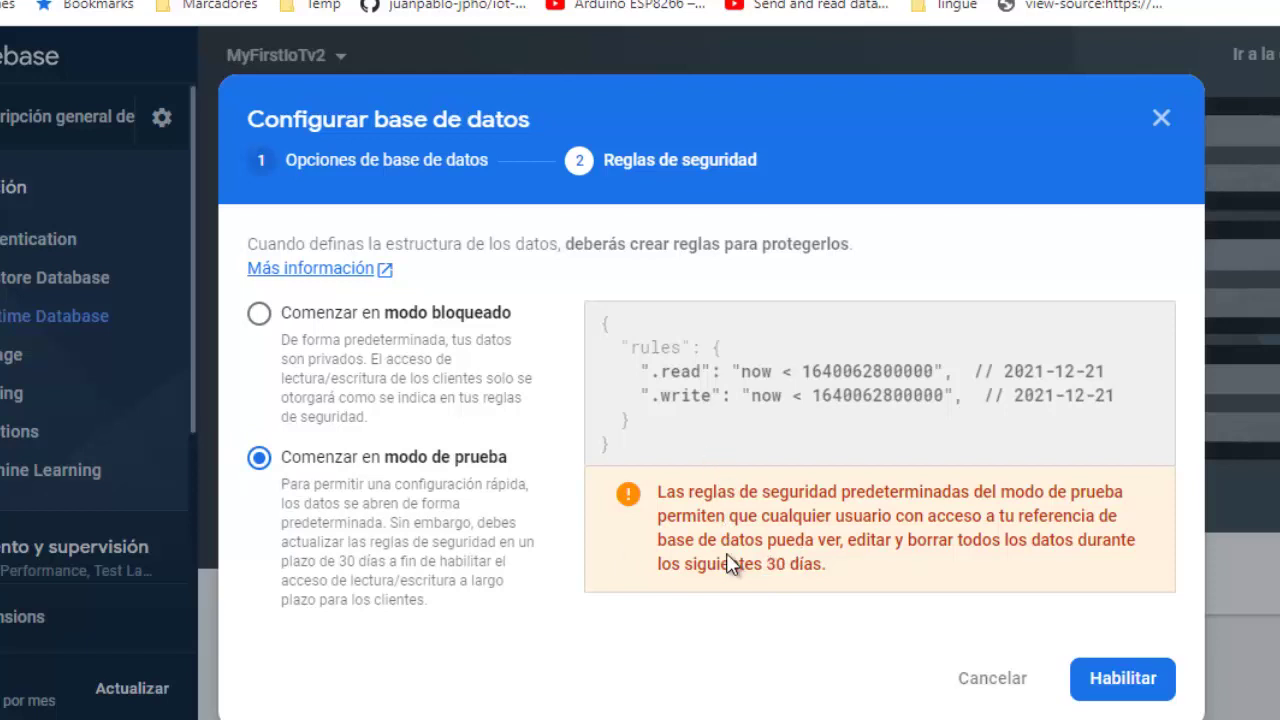
pyautogui.click(259, 314)
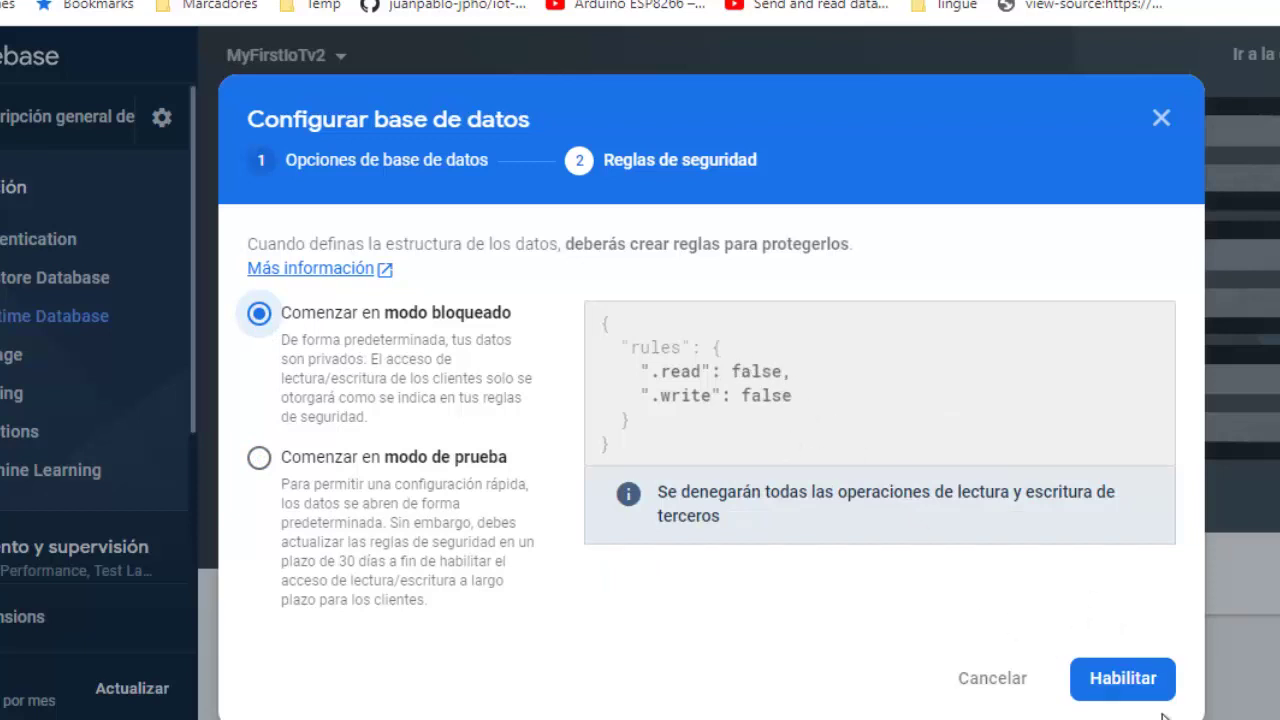
pyautogui.click(1131, 680)
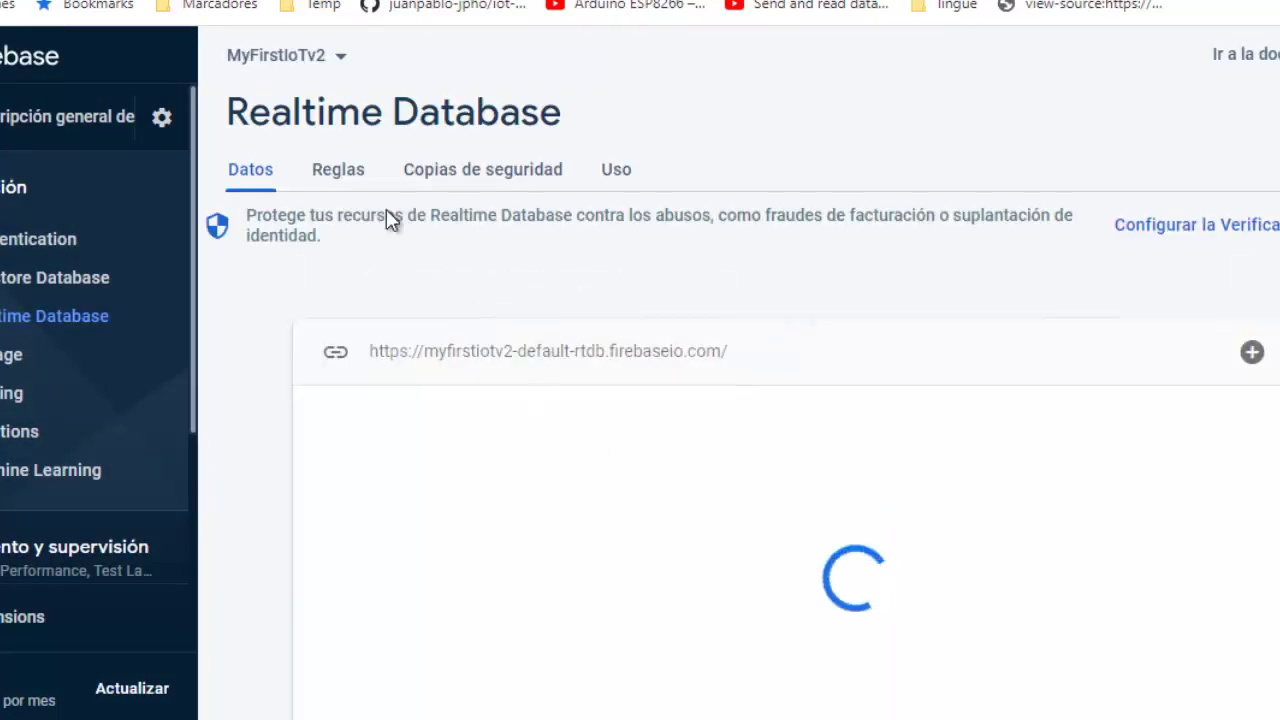
# - Change the .read and .write rules to true, publish them, and reload the page
pyautogui.click(348, 182)
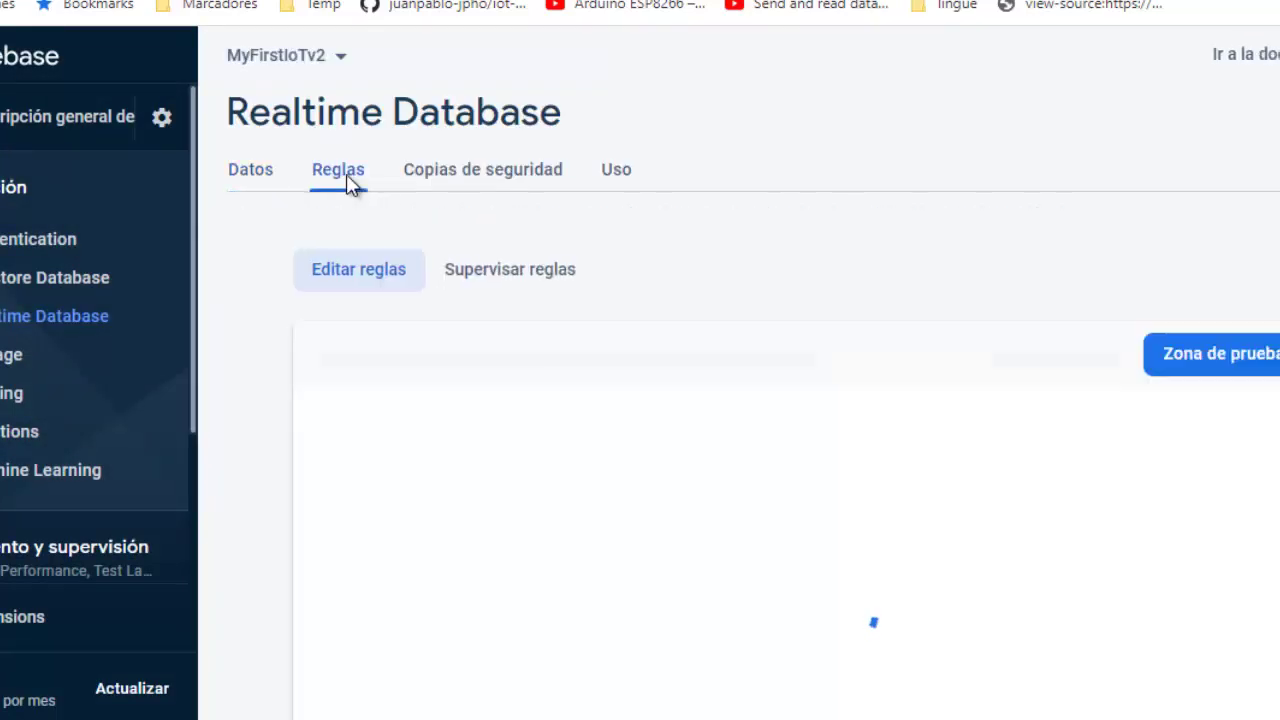
pyautogui.doubleClick(544, 451)
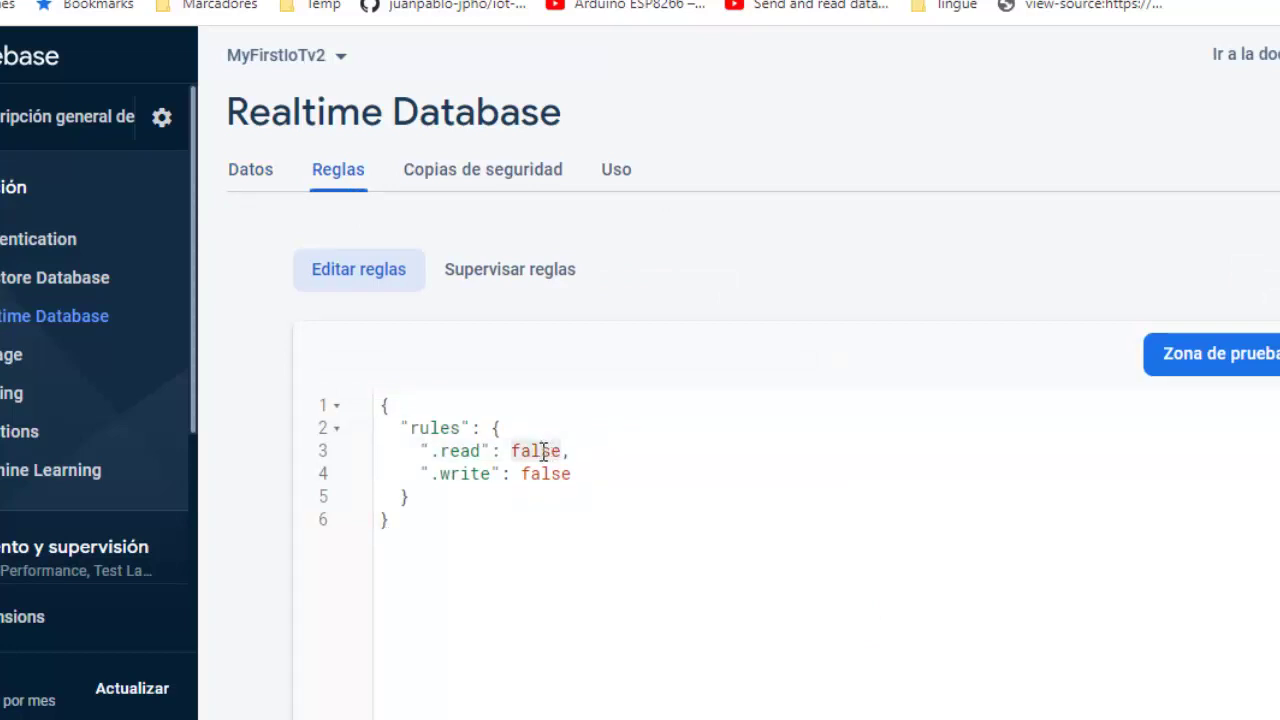
pyautogui.write('true')
pyautogui.click(579, 493)
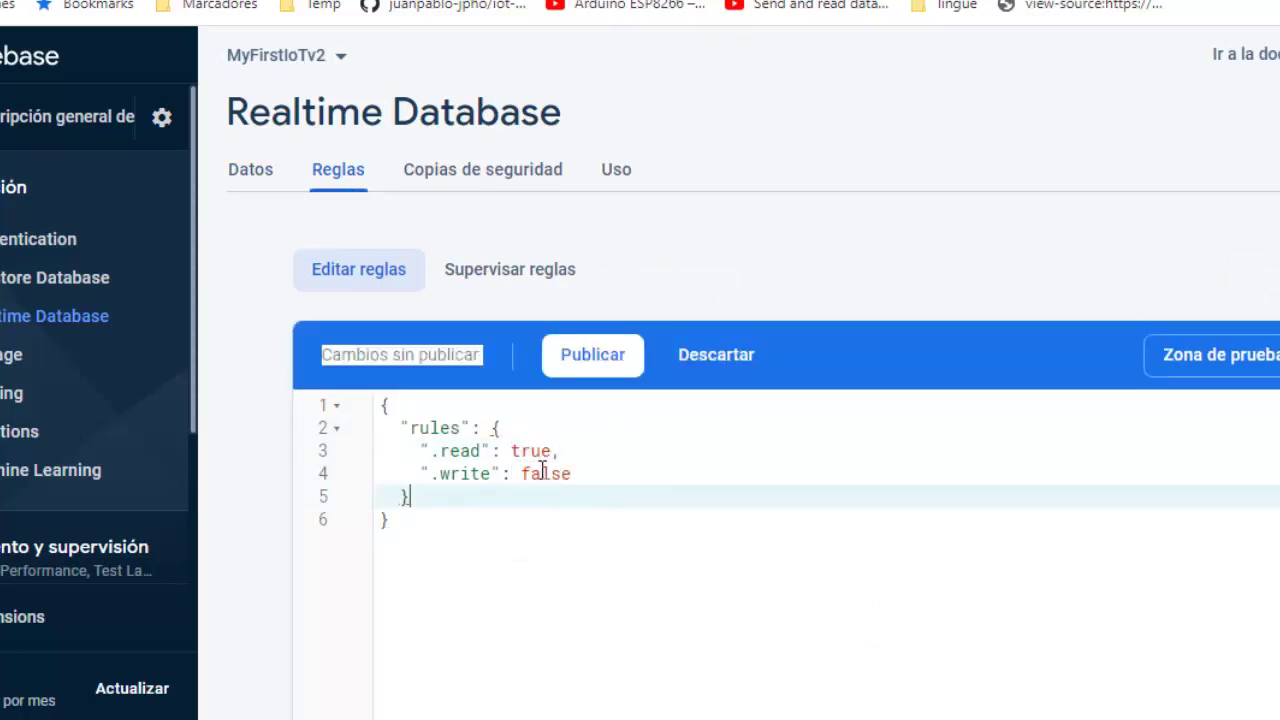
pyautogui.doubleClick(534, 474)
pyautogui.write('tru')
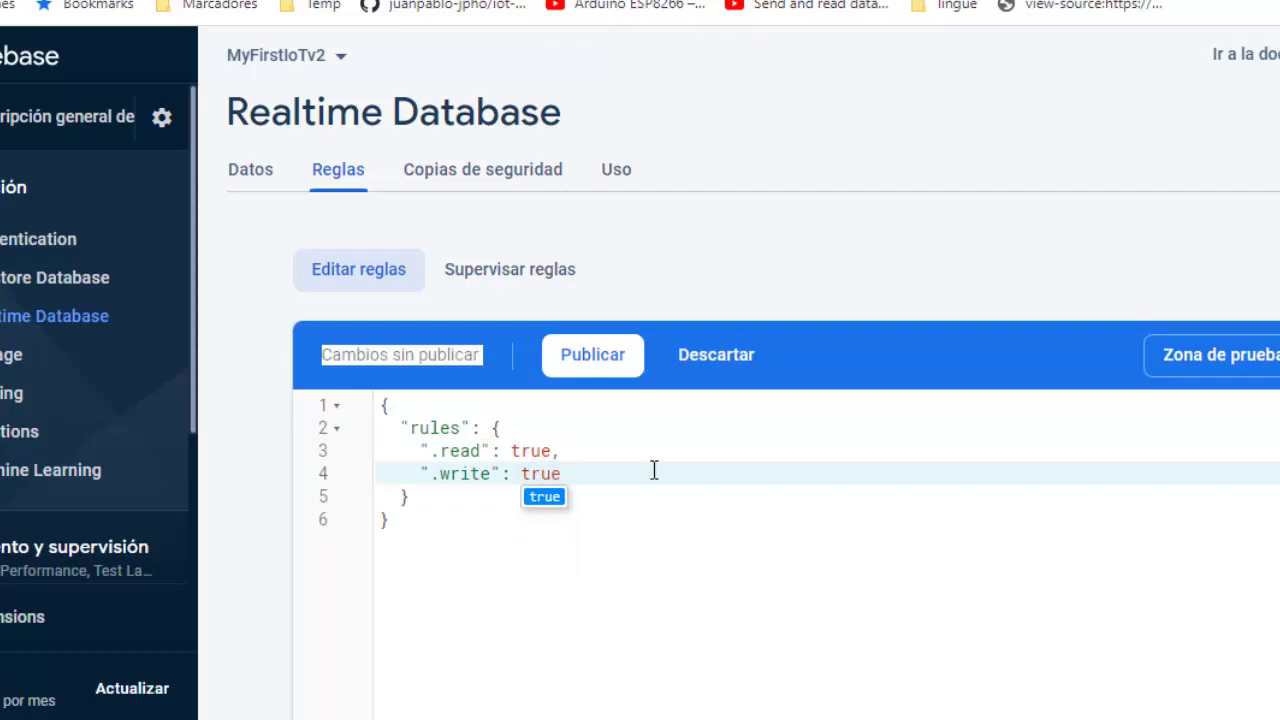
pyautogui.click(607, 370)
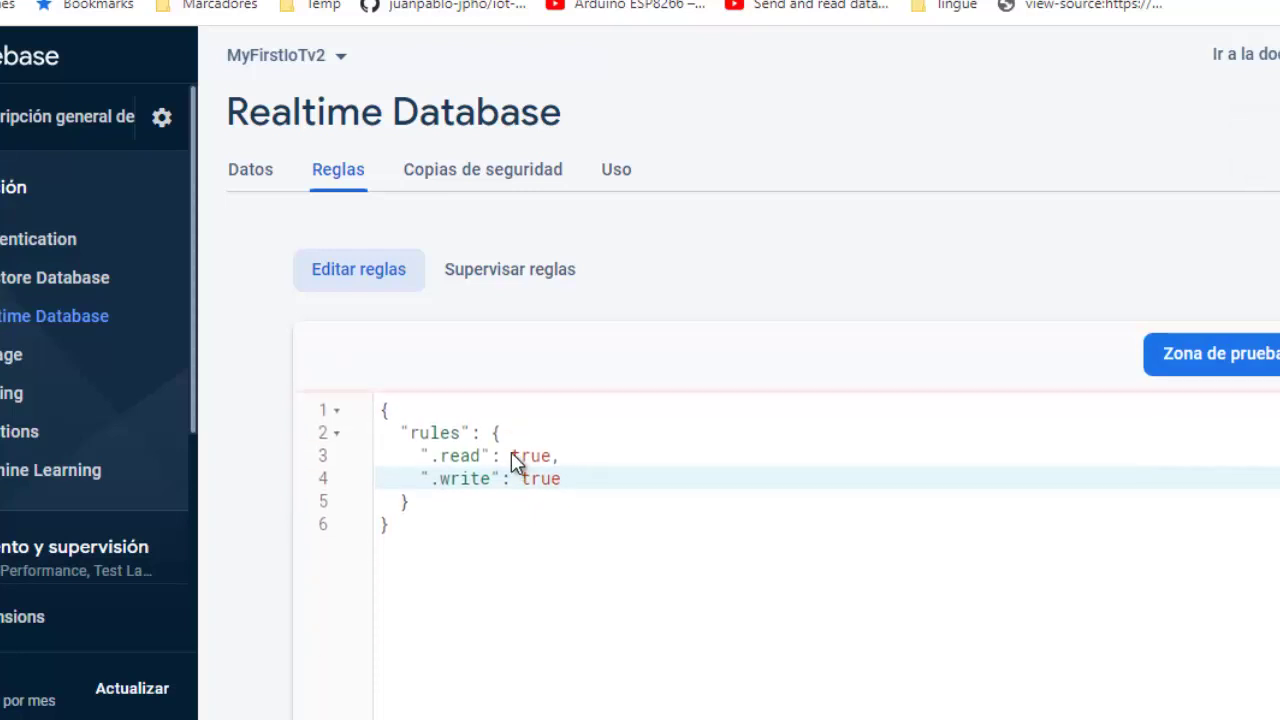
pyautogui.press('F5')
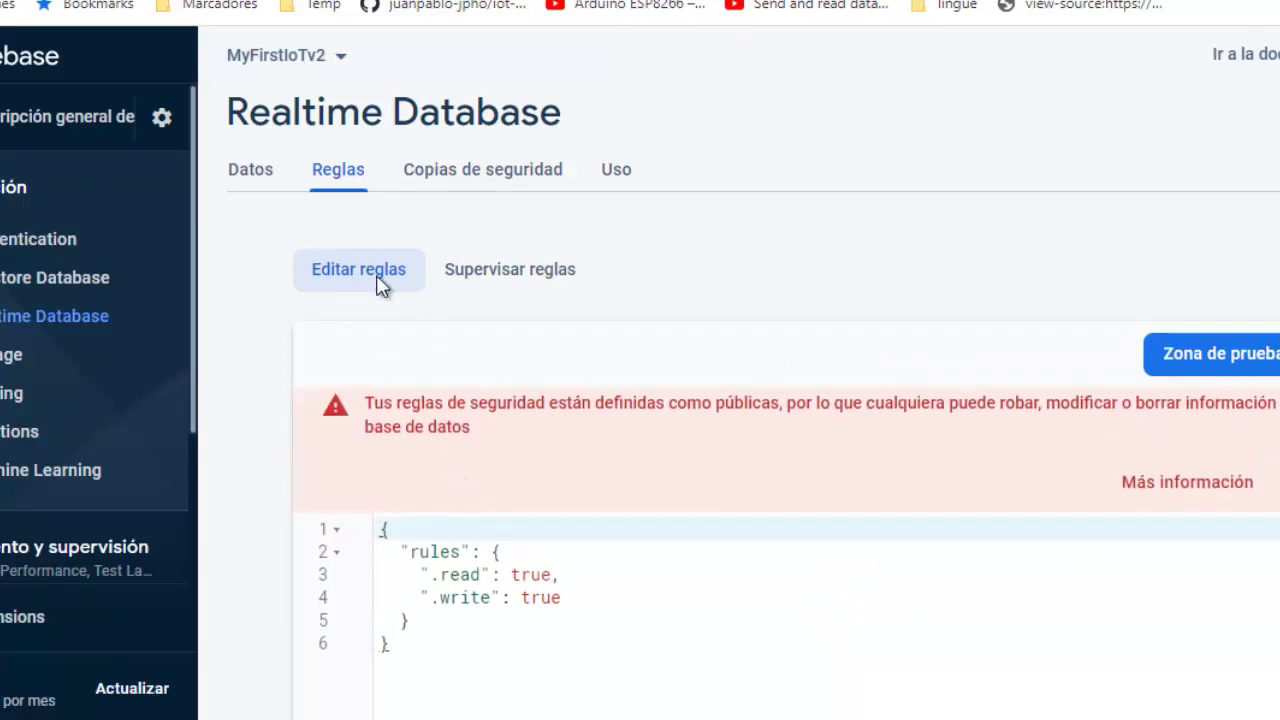
# - In the Datos view, select the myfirstiotv2-default-rtdb.firebaseio.com host from the database URL
pyautogui.click(277, 176)
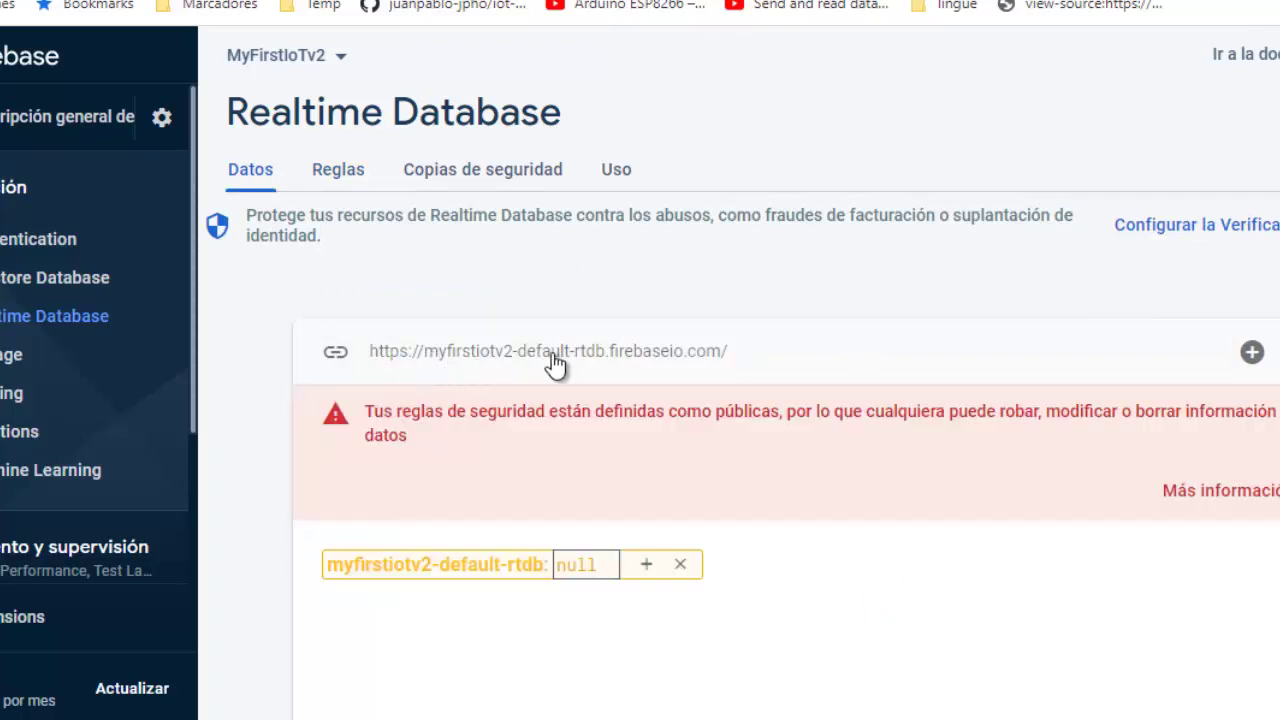
pyautogui.click(690, 352)
pyautogui.hotkey('ctrl', 'c')
pyautogui.click(712, 352)
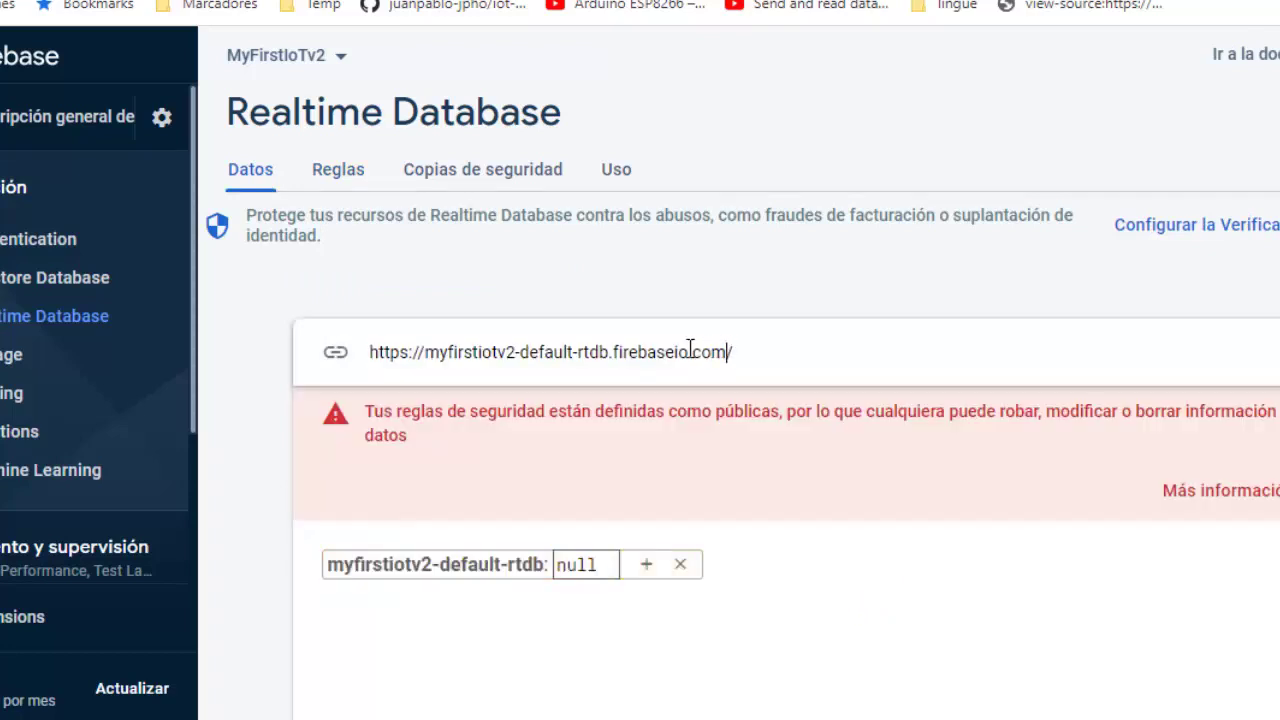
pyautogui.moveTo(690, 352); pyautogui.dragTo(434, 344)
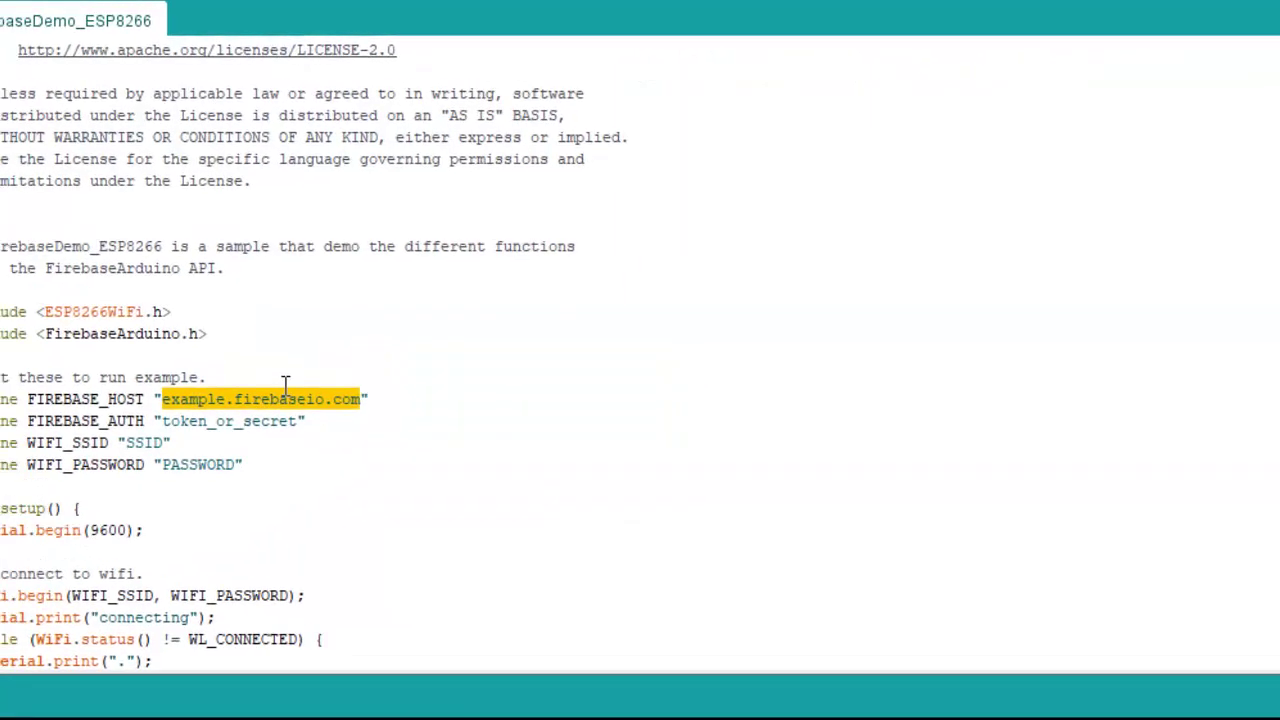
# - Paste myfirstiotv2-default-rtdb.firebaseio.com into FIREBASE_HOST, save, and dismiss the read-only warning
pyautogui.hotkey('ctrl', 'v')
pyautogui.hotkey('ctrl', 's')
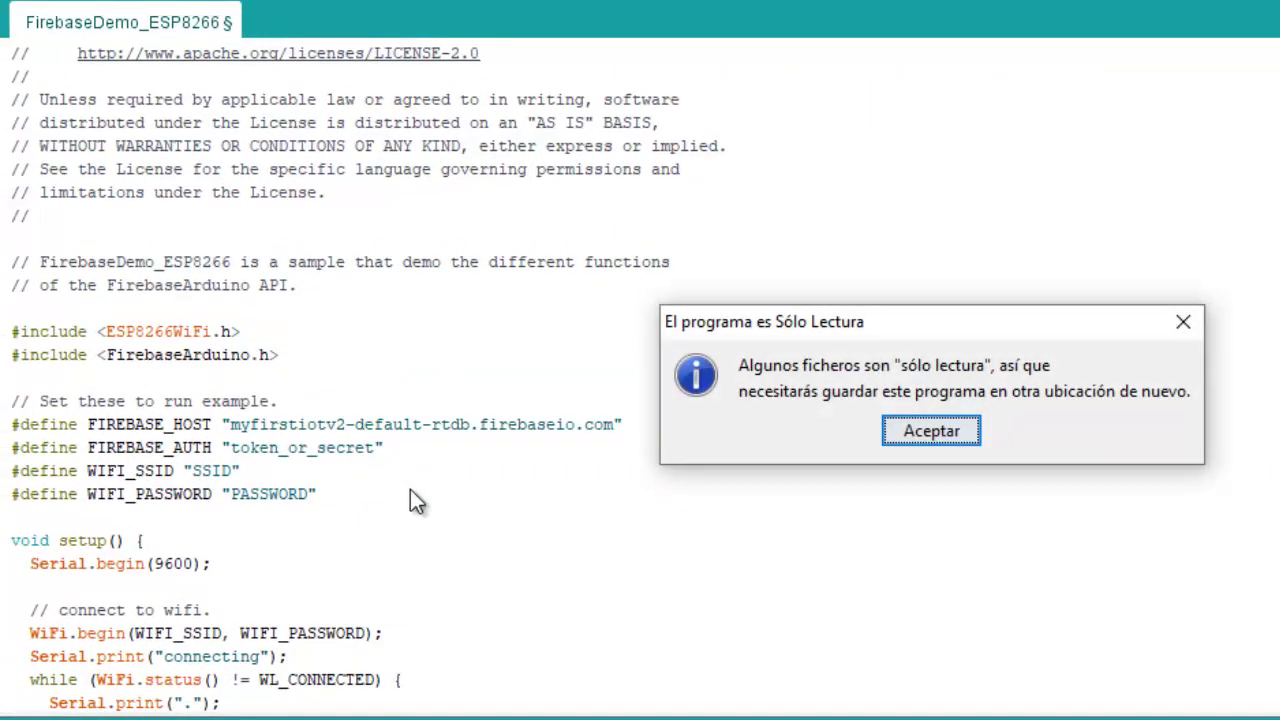
pyautogui.click(938, 438)
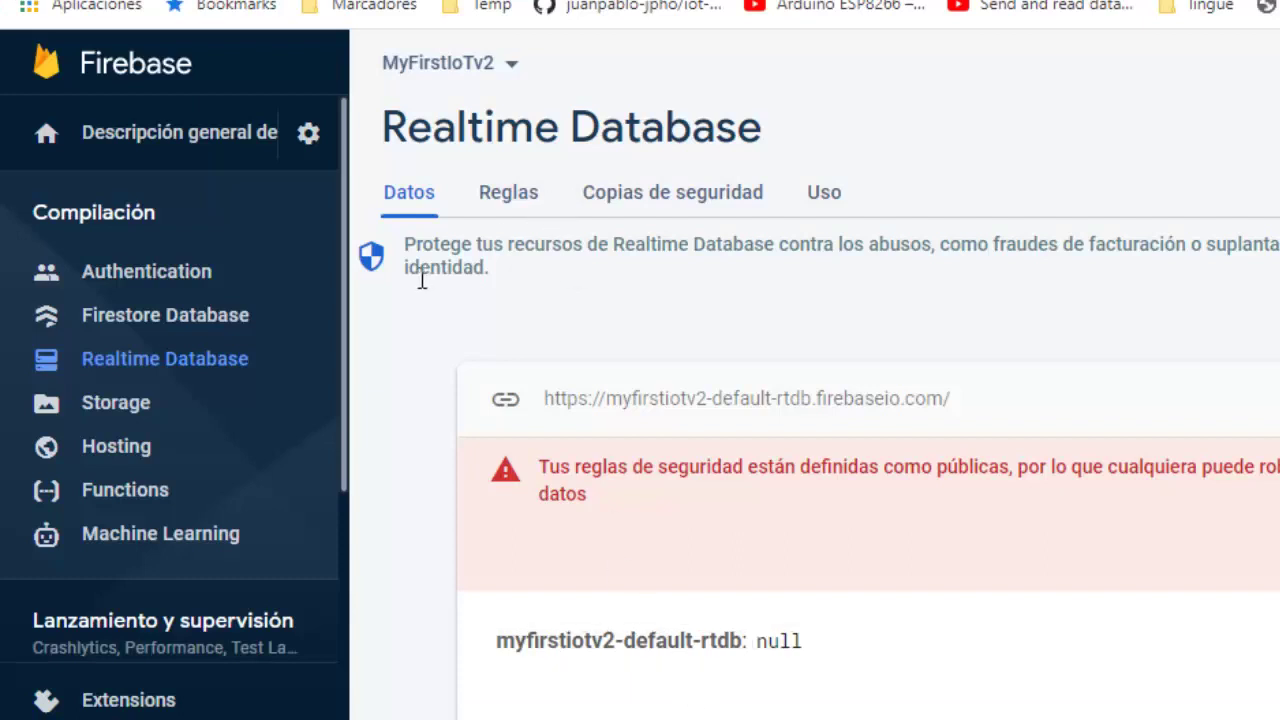
# - Reveal and copy the legacy database secret from Project settings > Service accounts > Database secrets
pyautogui.click(311, 137)
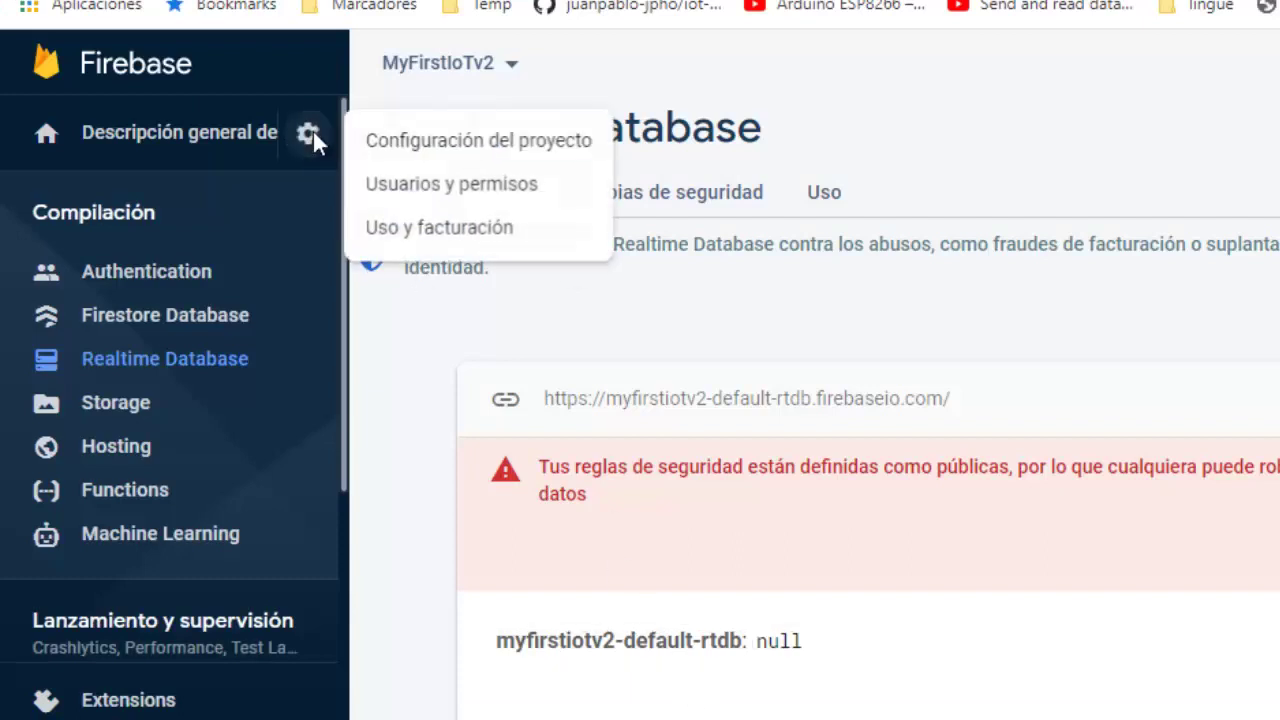
pyautogui.click(394, 141)
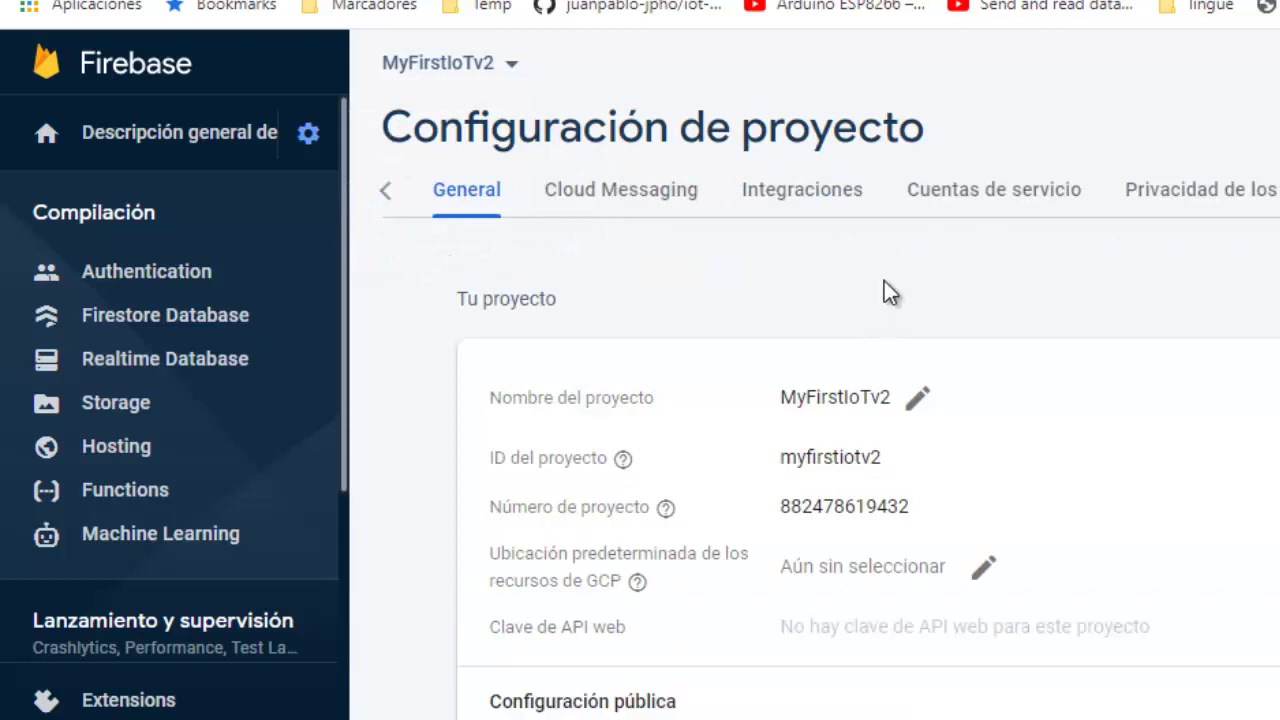
pyautogui.click(947, 193)
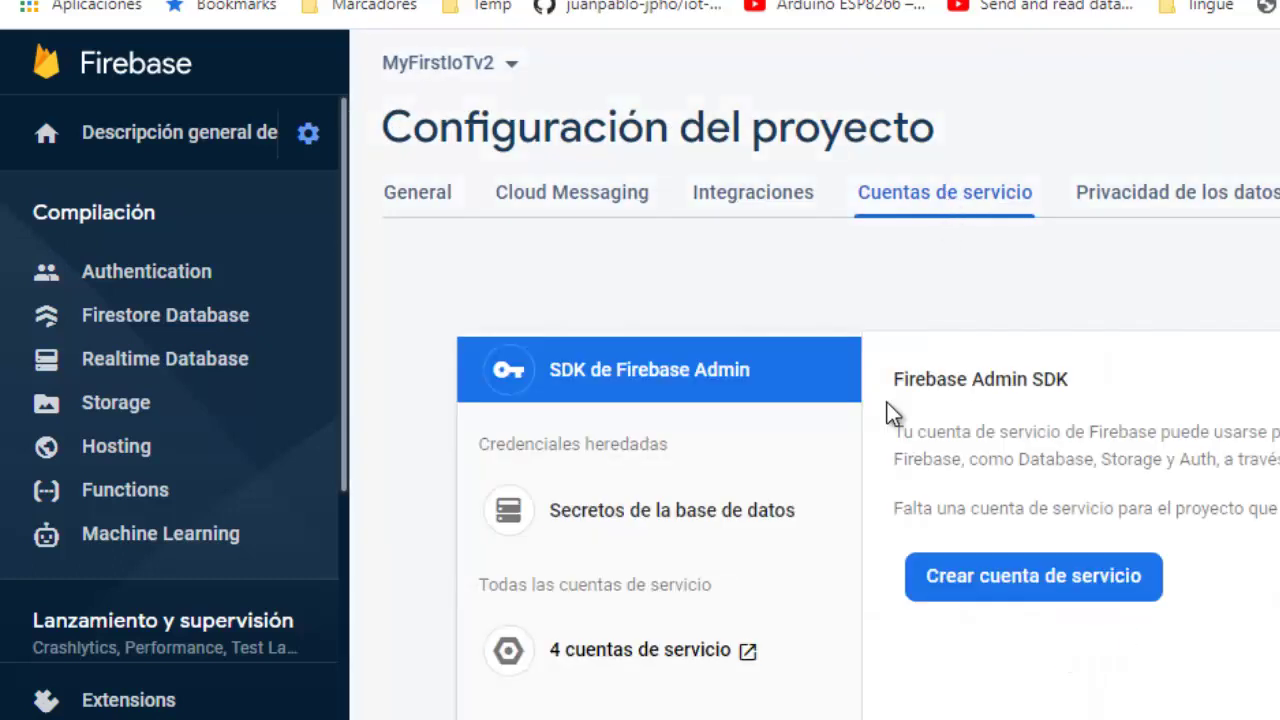
pyautogui.click(700, 506)
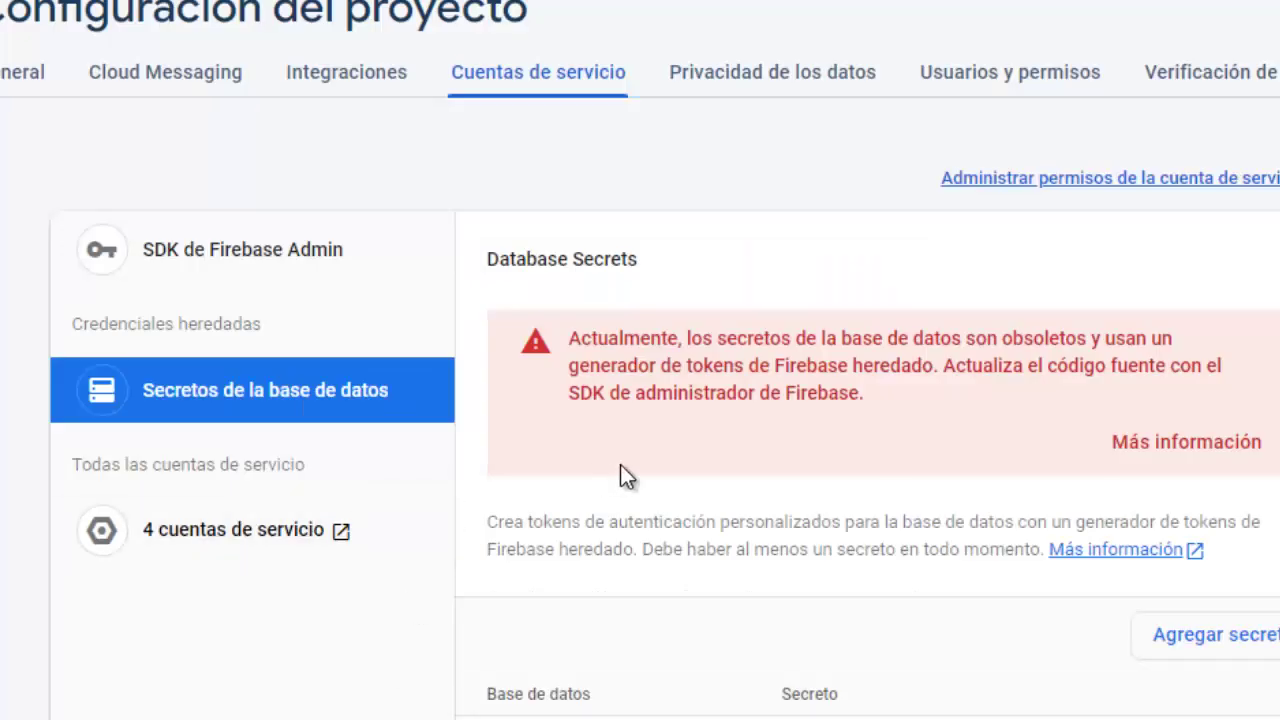
pyautogui.scroll(-4, 620, 475)
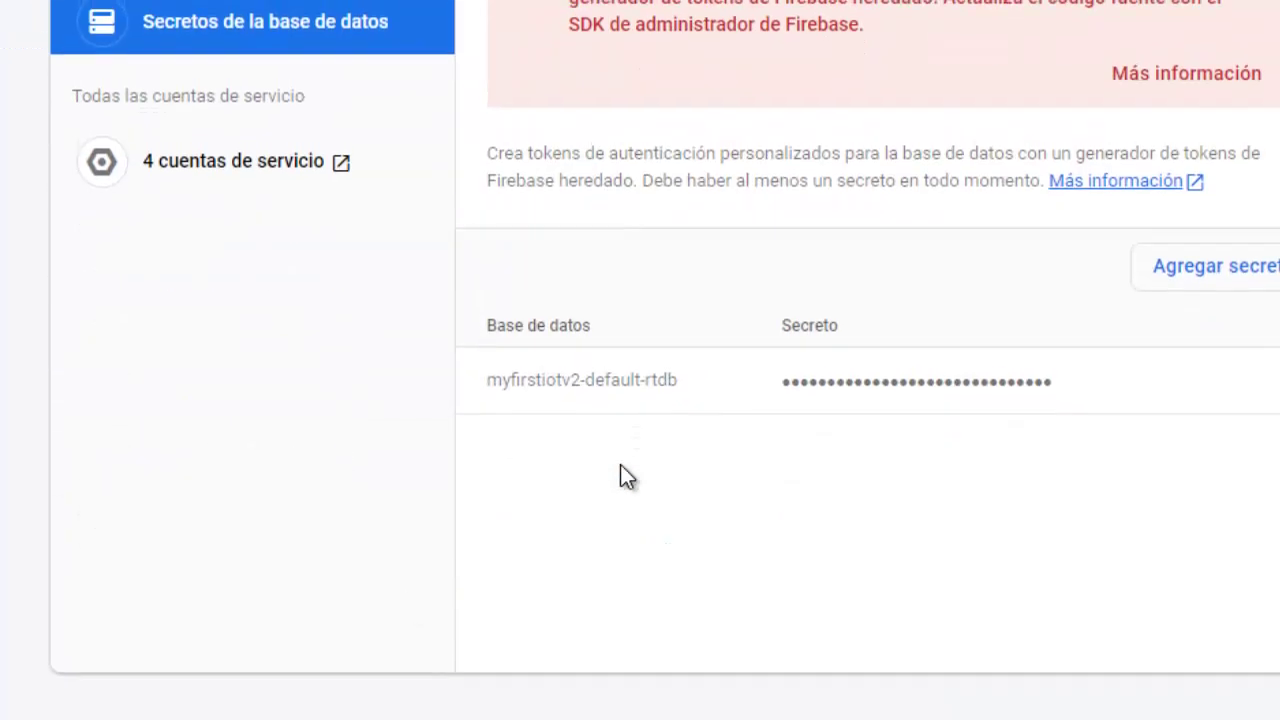
pyautogui.scroll(1, 551, 300)
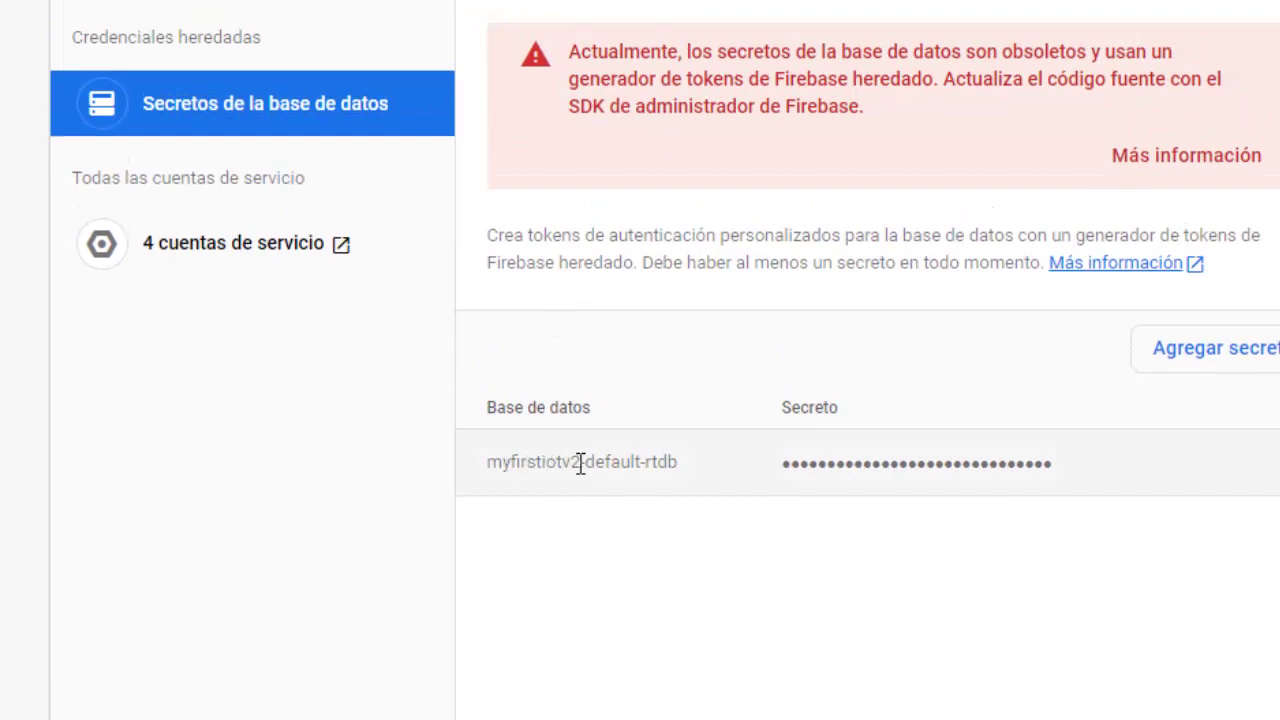
pyautogui.click(1238, 471)
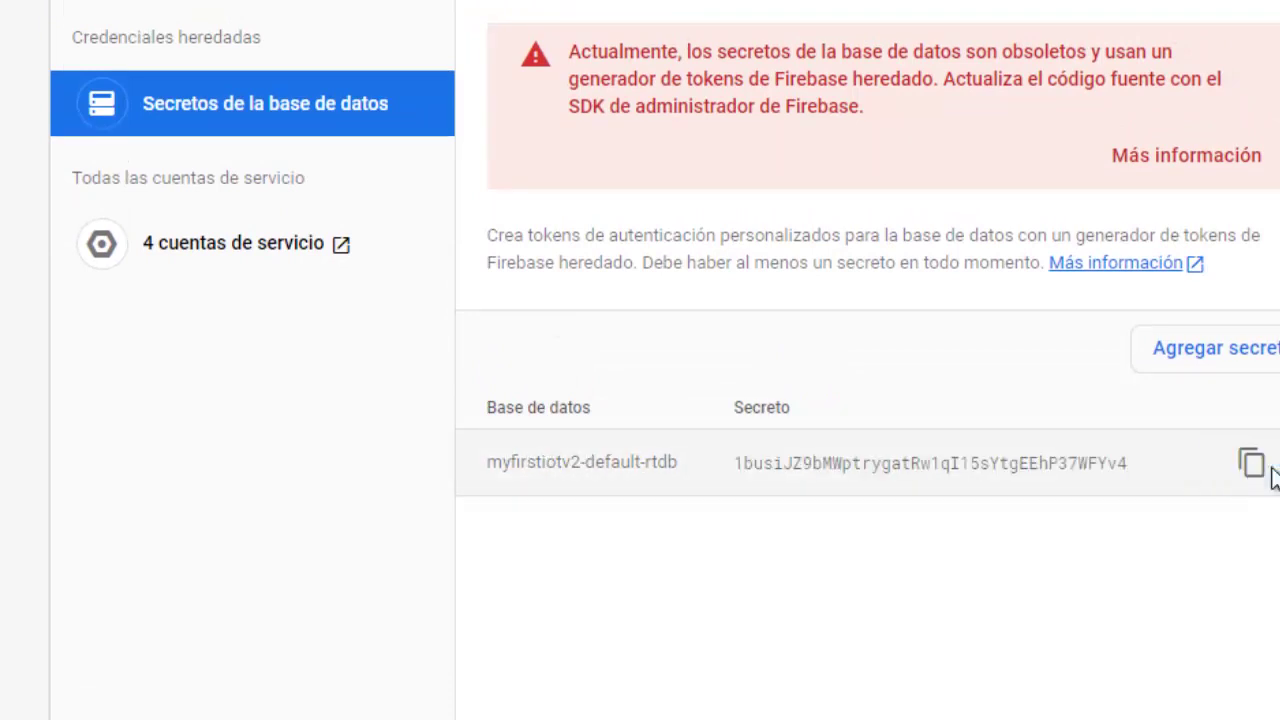
pyautogui.click(1250, 465)
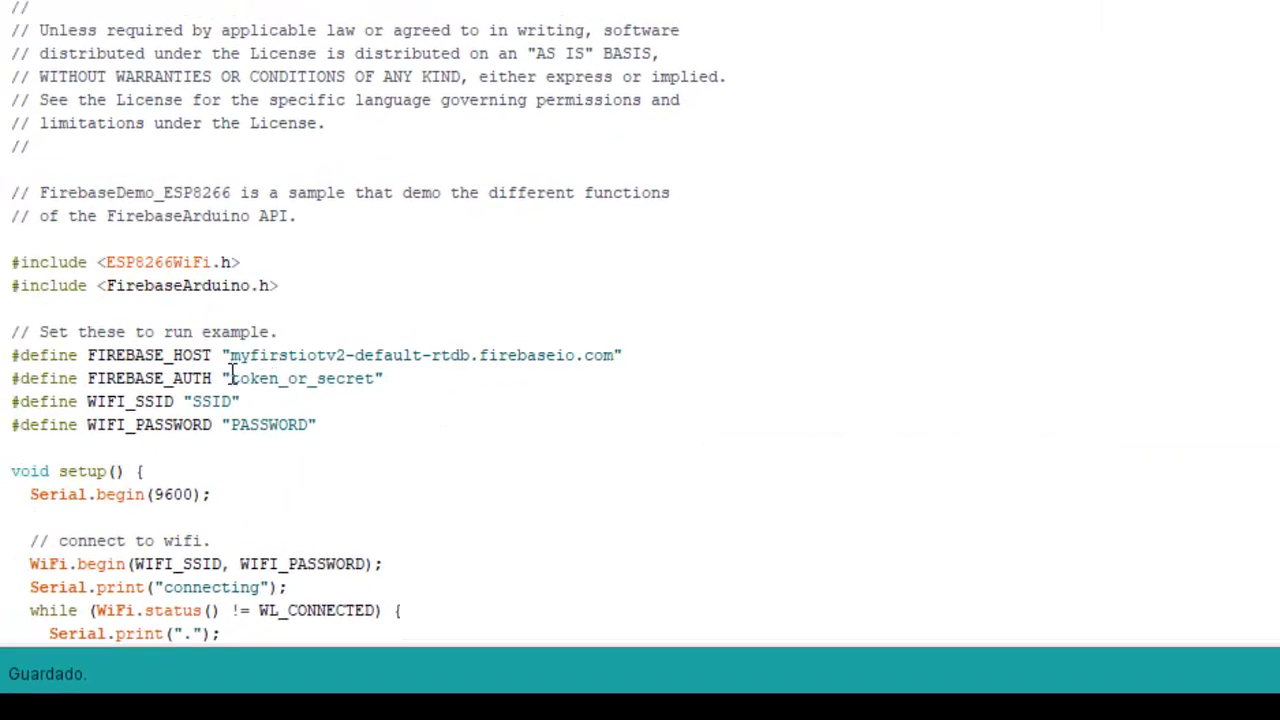
# - Paste the database secret into FIREBASE_AUTH, set WIFI_SSID to "Tokyo", and enter the Wi-Fi password
pyautogui.moveTo(230, 378); pyautogui.dragTo(375, 375)
pyautogui.hotkey('ctrl', 'v')
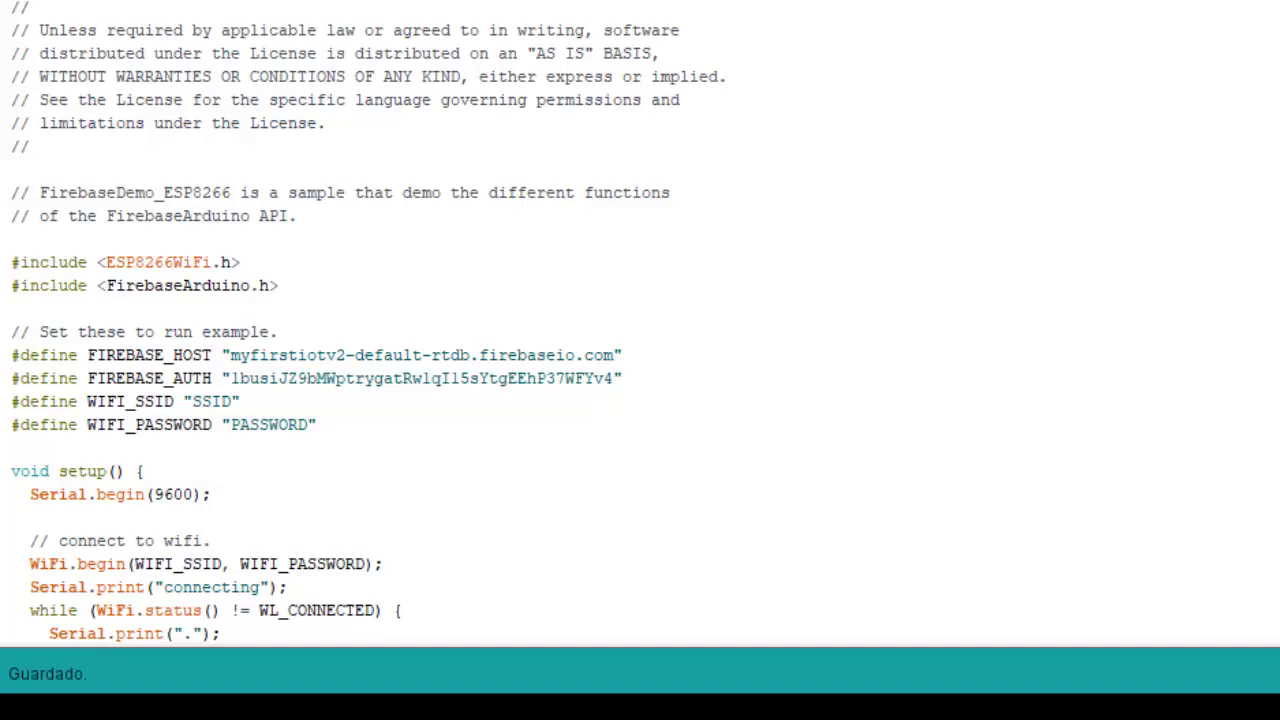
pyautogui.doubleClick(212, 398)
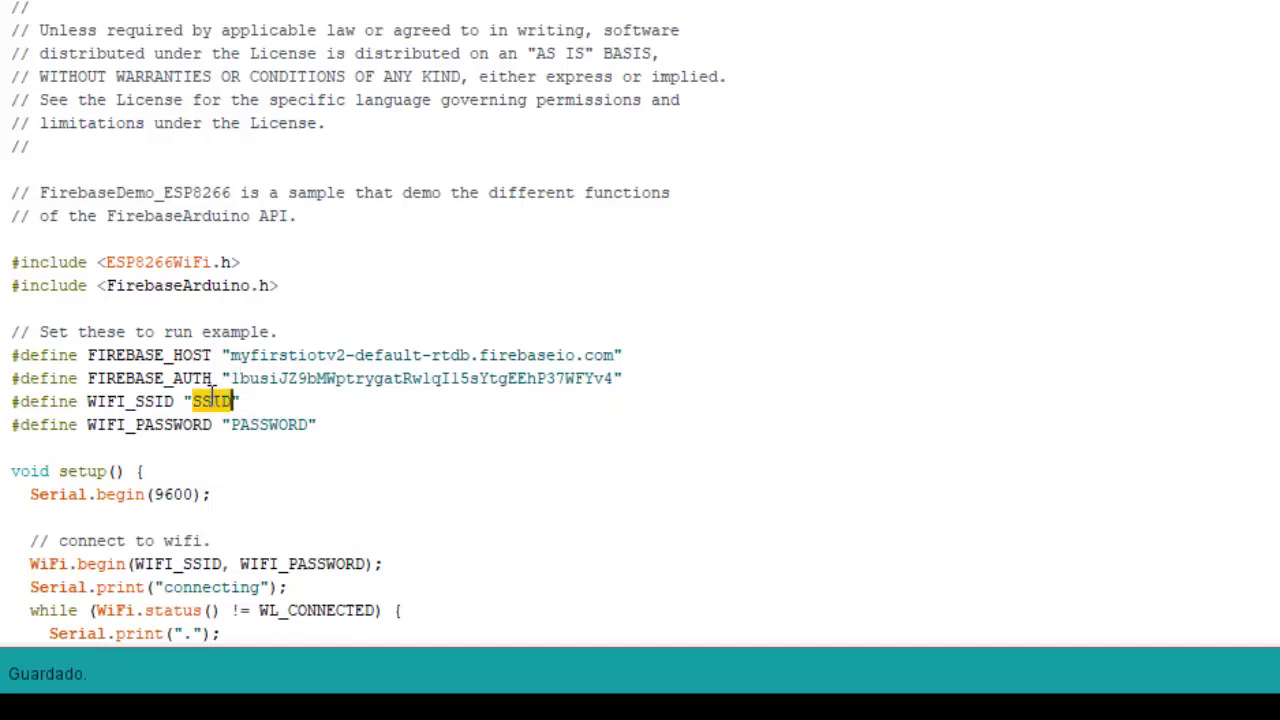
pyautogui.write('Tokyo')
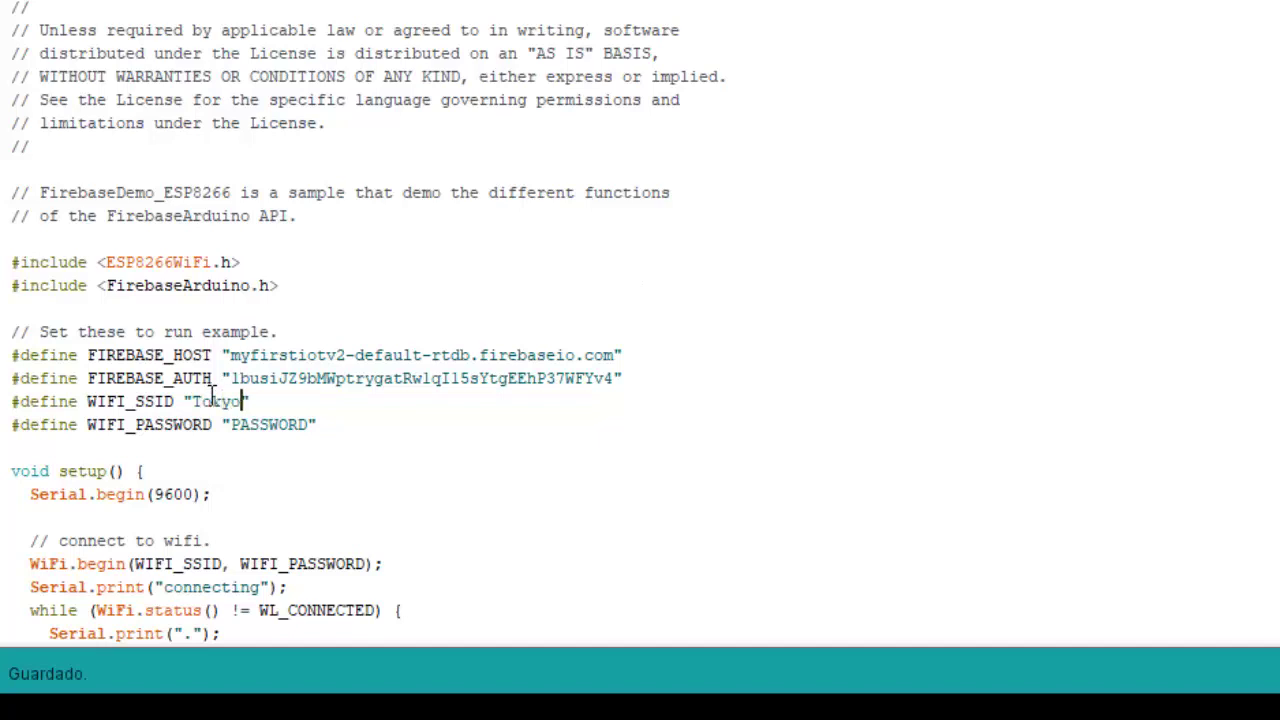
pyautogui.doubleClick(243, 424)
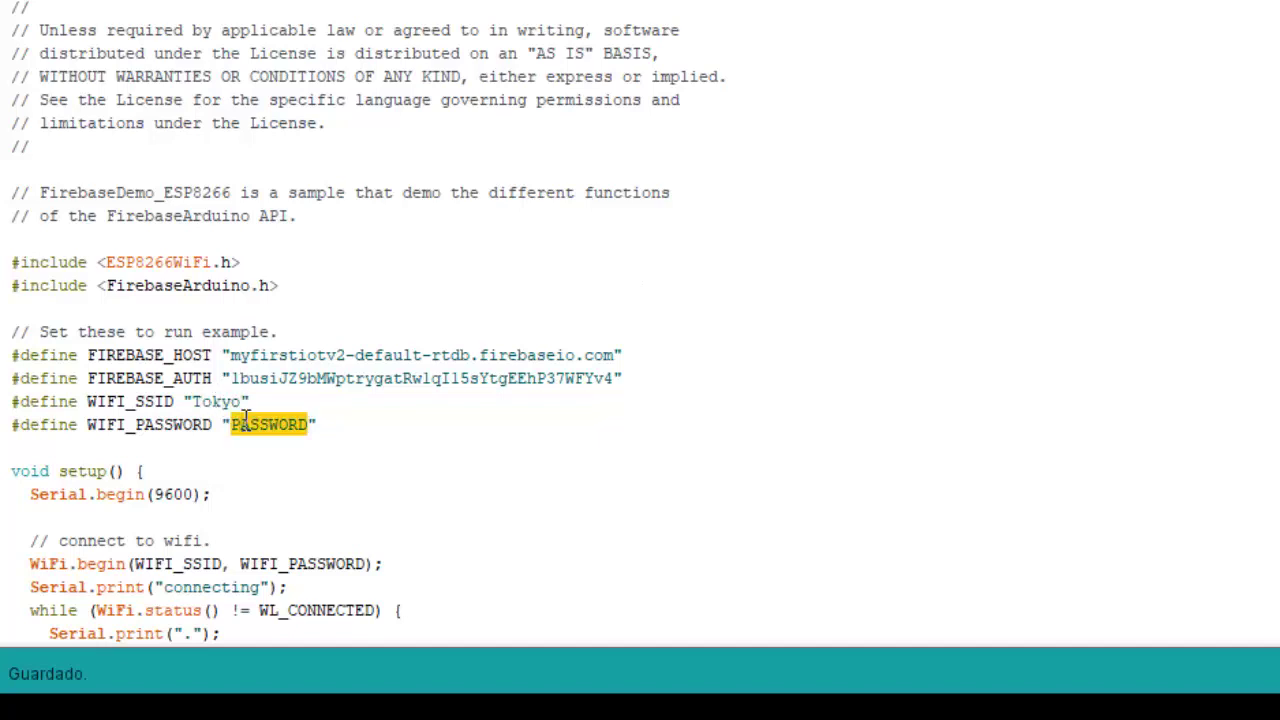
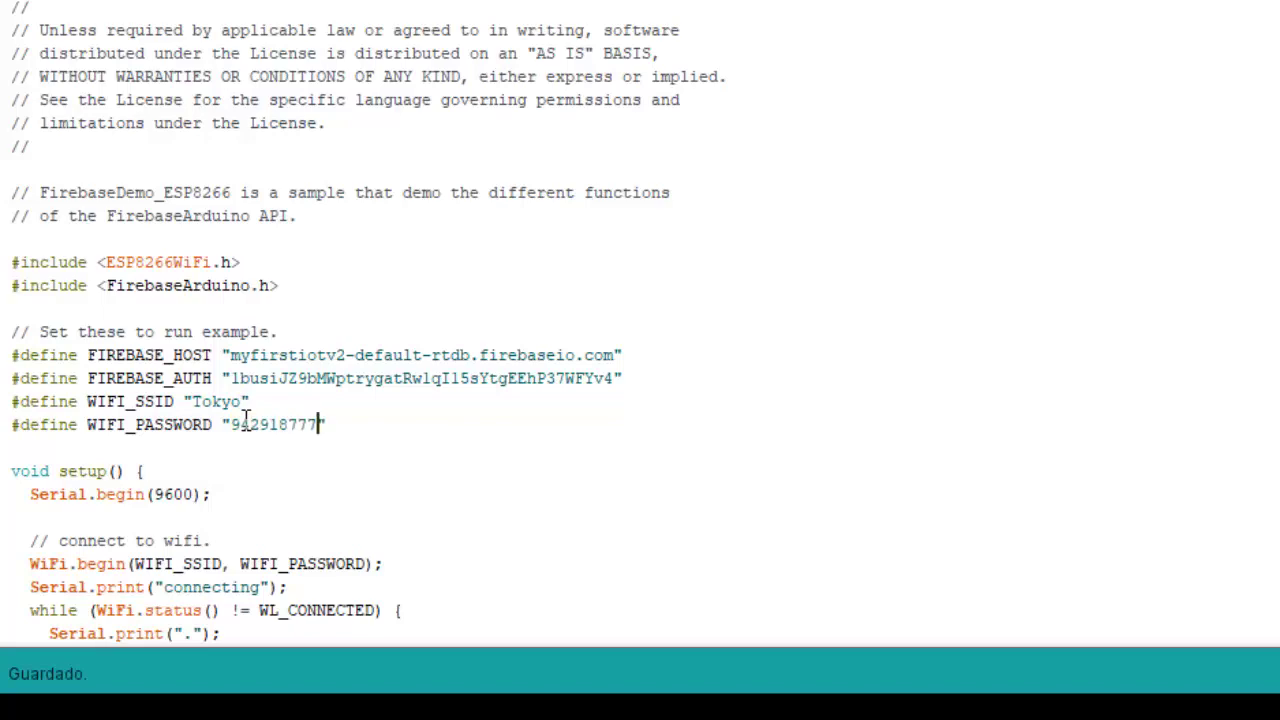
pyautogui.scroll(-20, 245, 418)
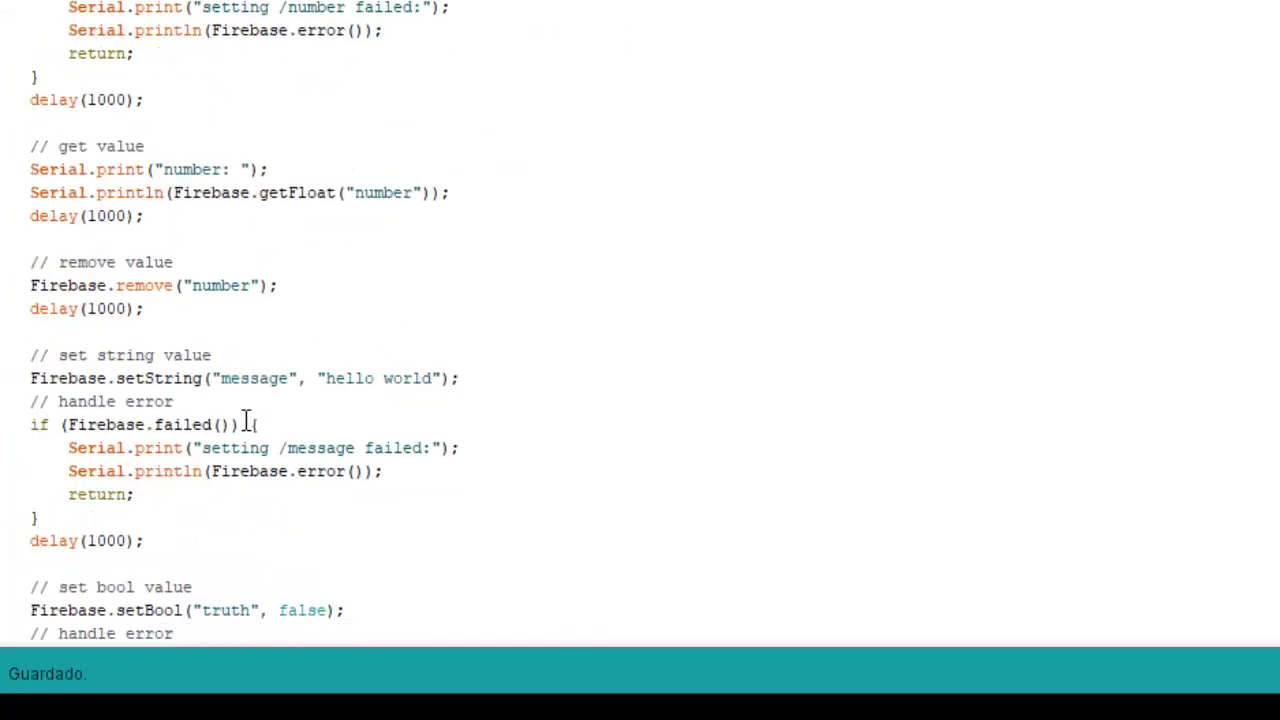
# - Verify the FirebaseDemo_ESP8266 sketch for NodeMCU 1.0 and scroll through the reported compile errors
pyautogui.scroll(20, 245, 420)
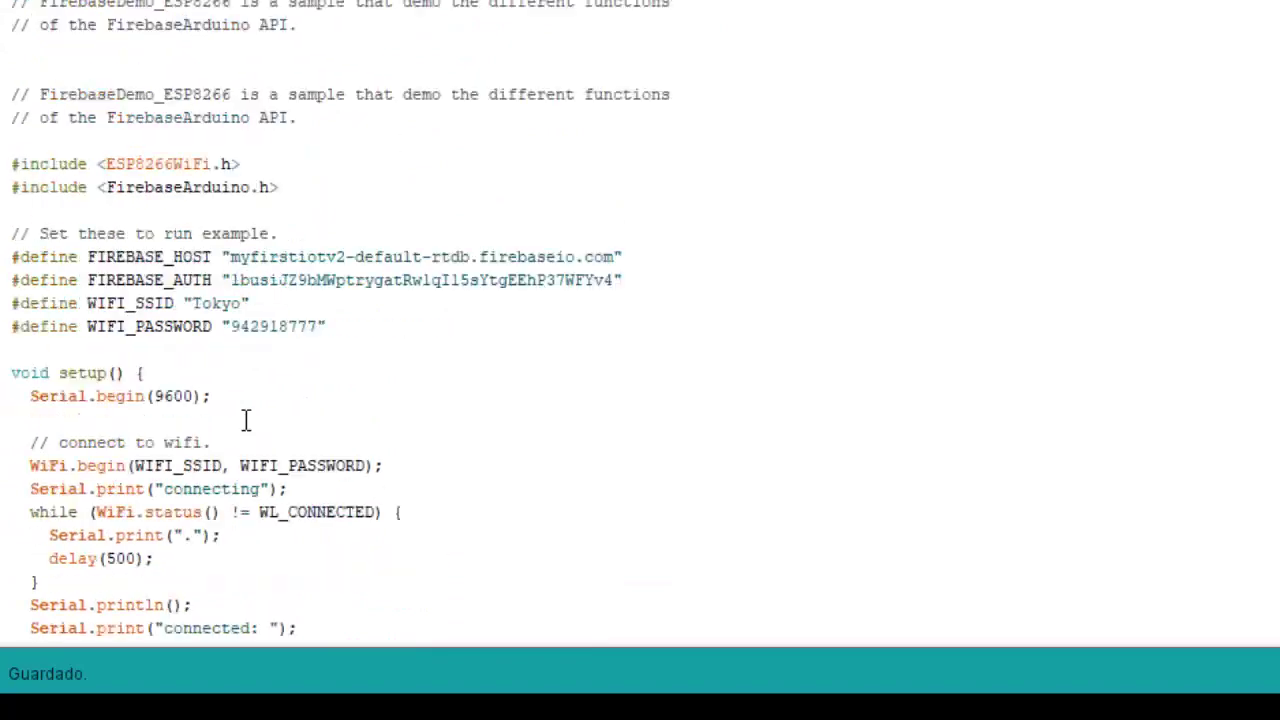
pyautogui.hotkey('ctrl', 'r')
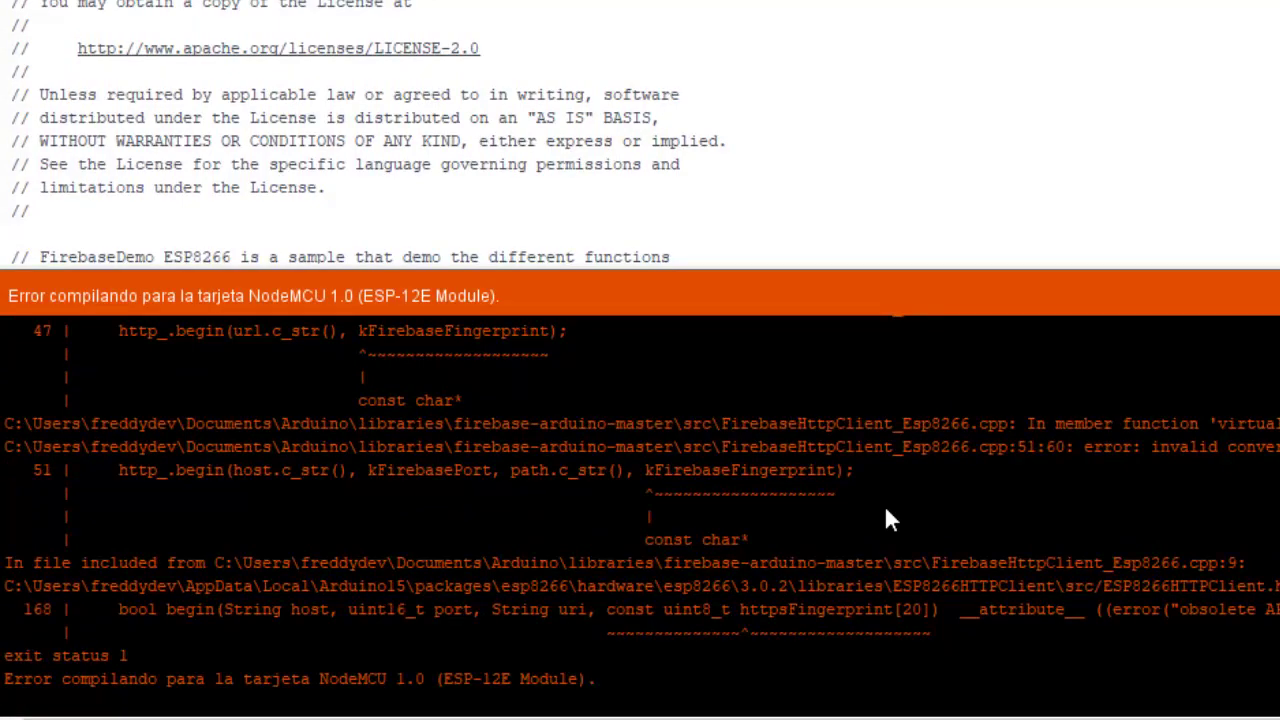
pyautogui.scroll(5, 888, 520)
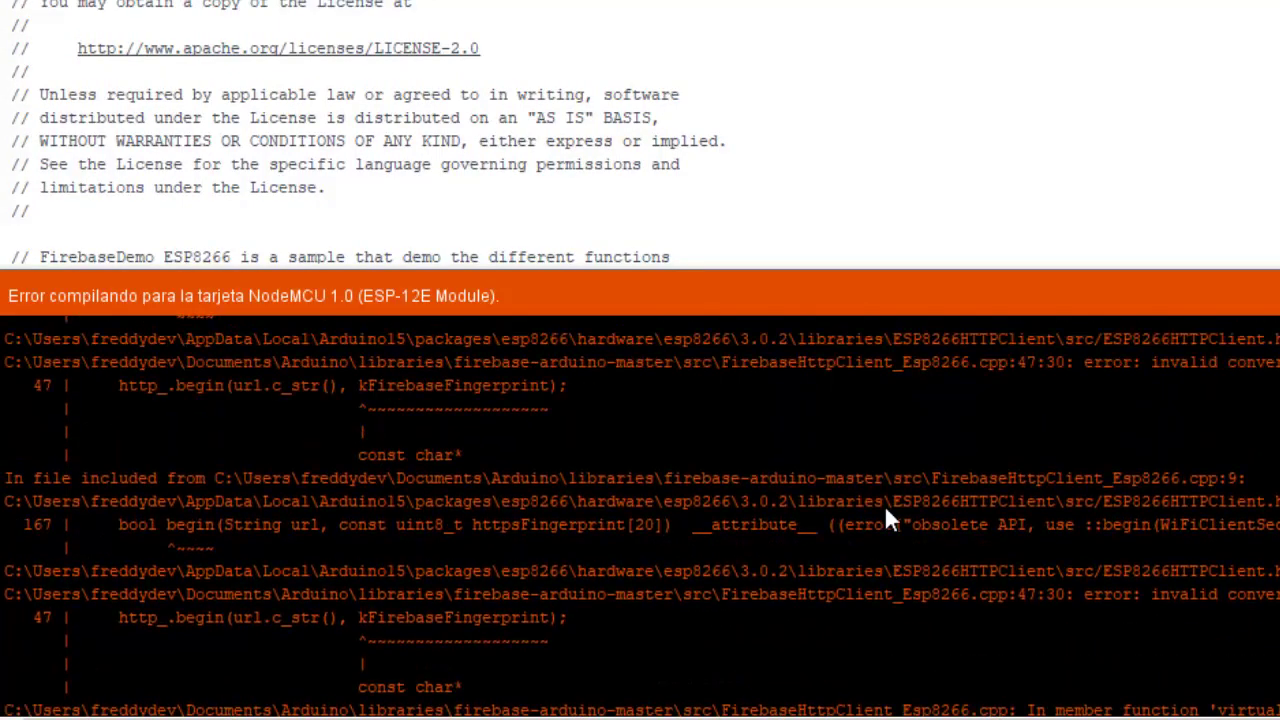
pyautogui.scroll(4, 886, 510)
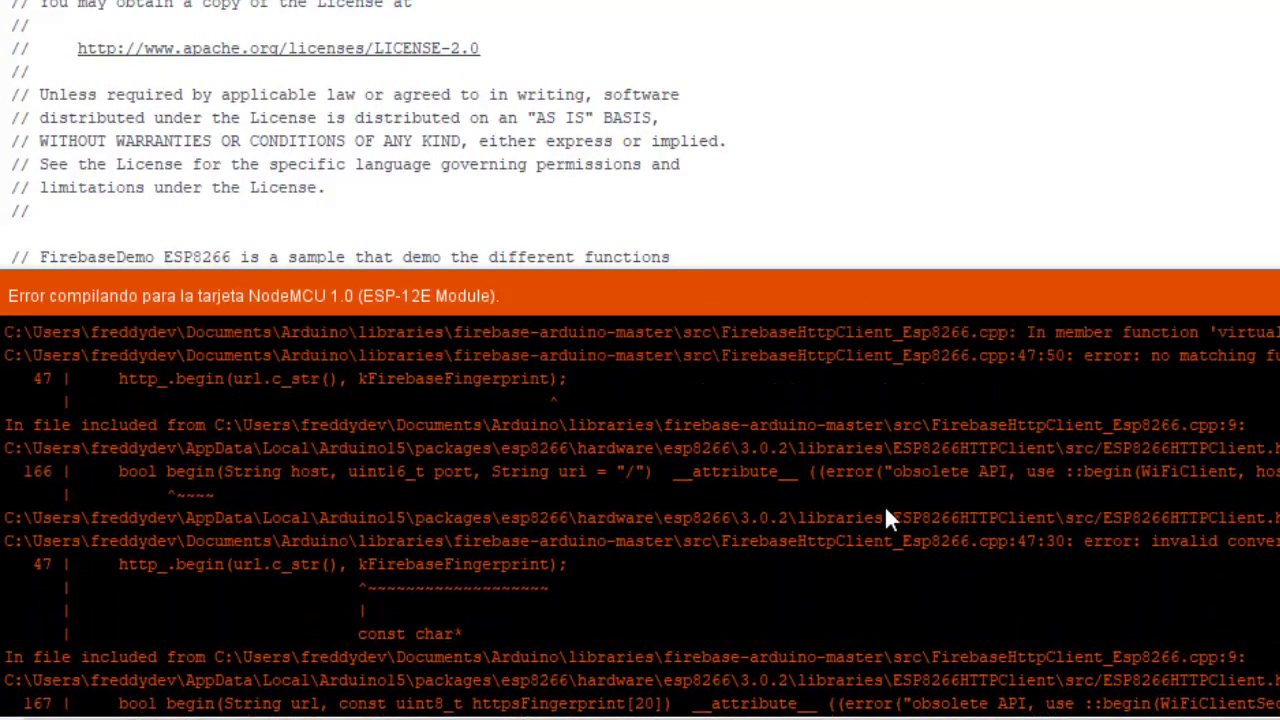
pyautogui.scroll(-5, 884, 505)
pyautogui.scroll(5, 884, 505)
# - Shrink the Arduino error console so more of the sketch code is visible
pyautogui.moveTo(689, 266); pyautogui.dragTo(789, 591)
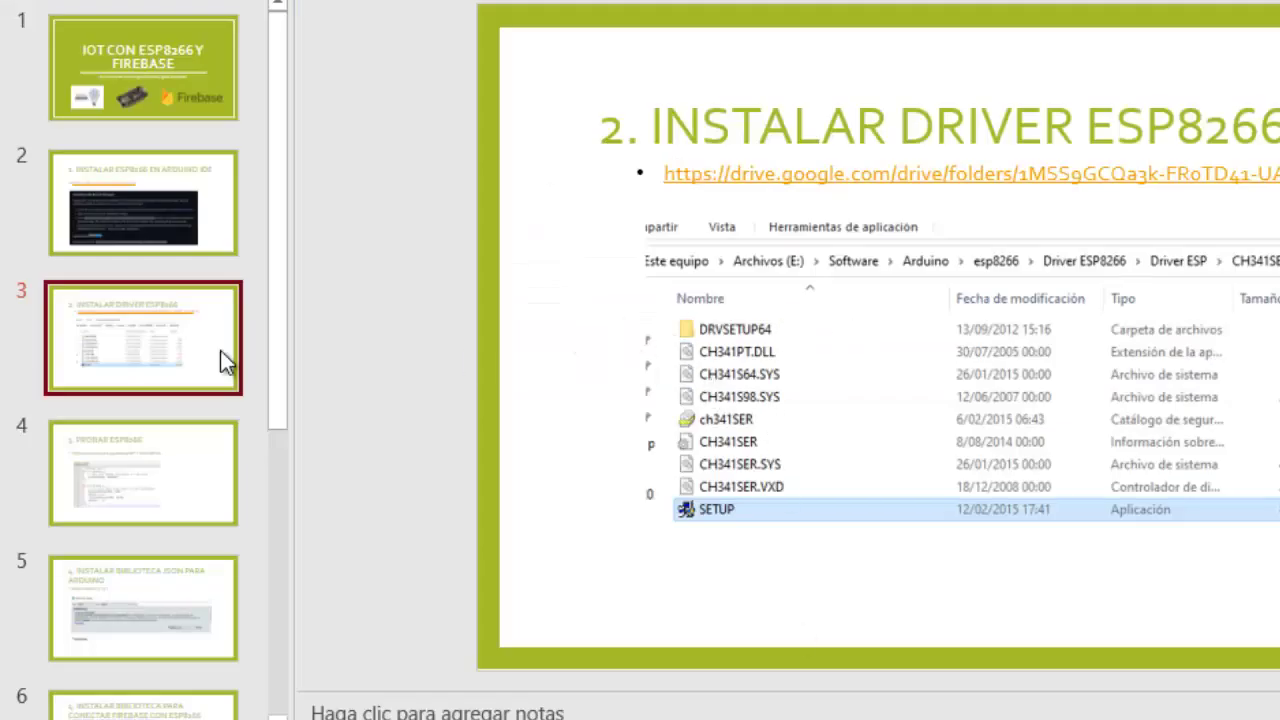
# - Show slide 4, '3. PROBAR ESP8266', with its LED 2 blink example
pyautogui.click(140, 466)
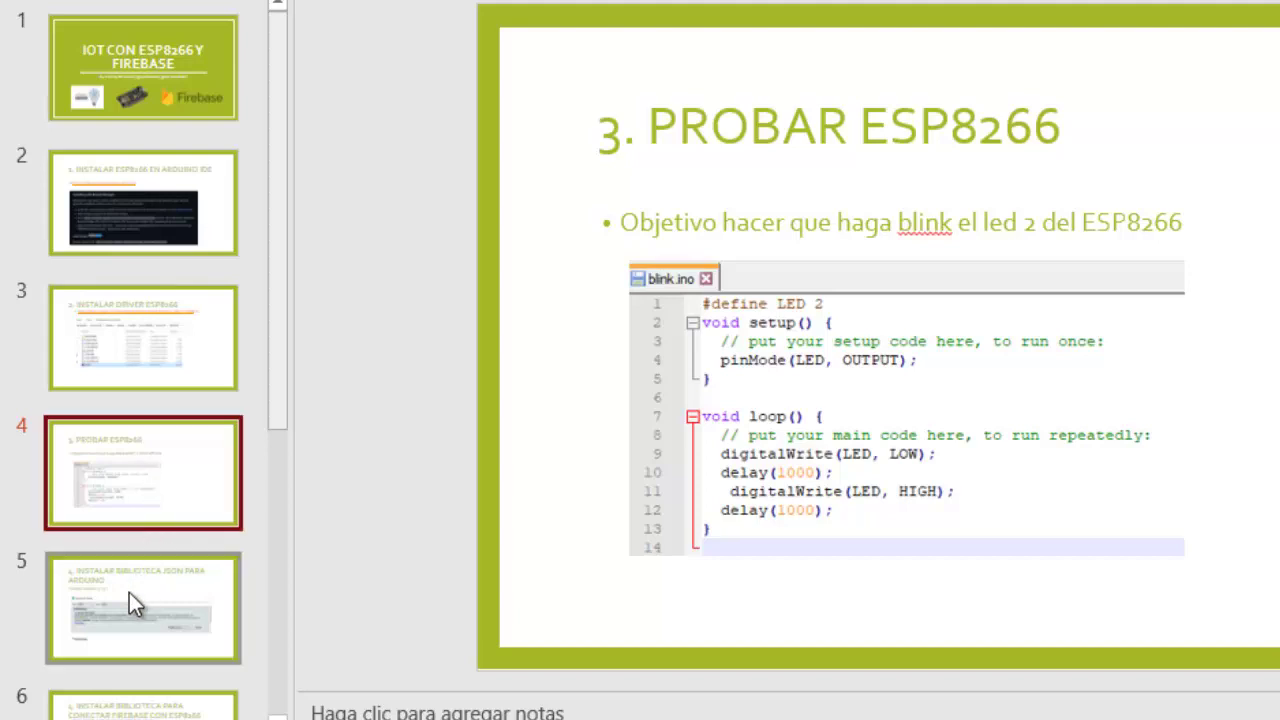